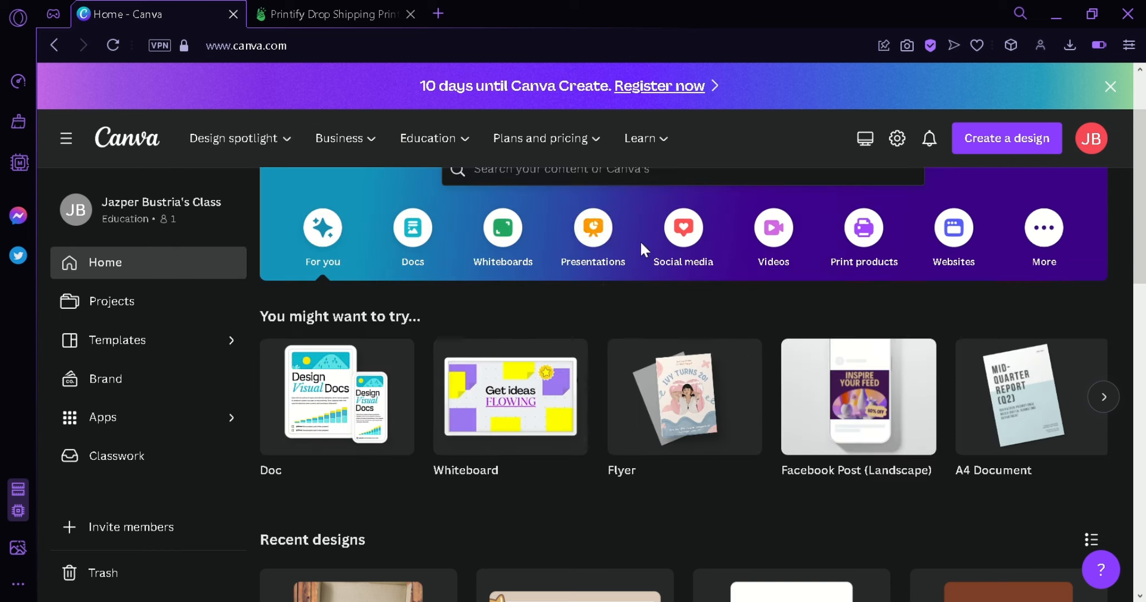
- Look at the Printify page and browse the suggested design types on the Canva home page
{"action": "mouse_move", "coordinate": [533, 365]}
{"action": "mouse_move", "coordinate": [395, 359]}
{"action": "left_click", "coordinate": [354, 12]}
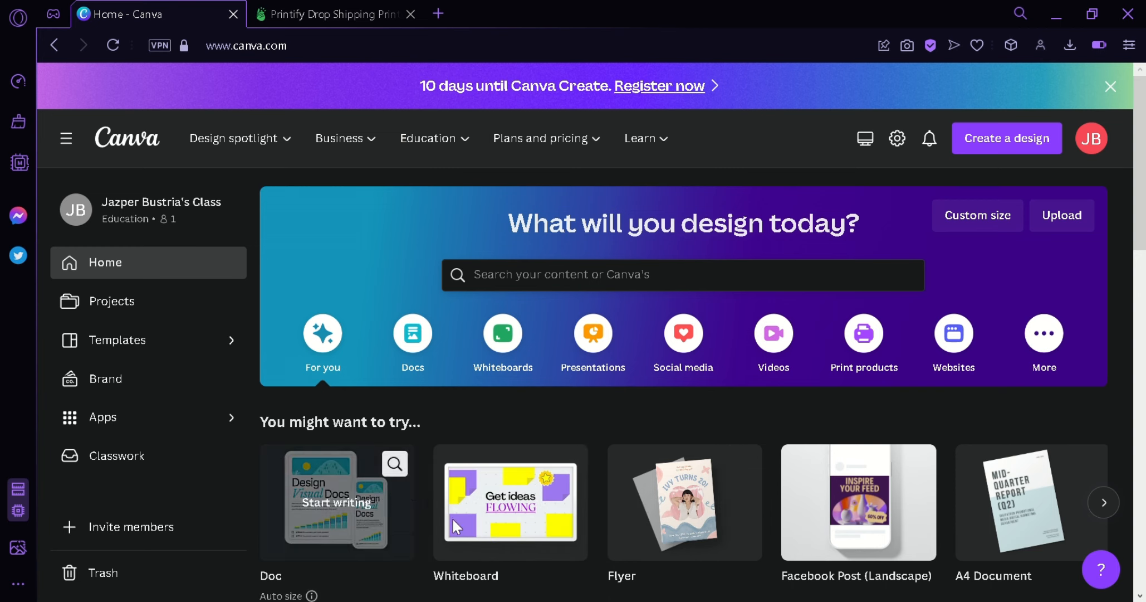
{"action": "left_click", "coordinate": [1115, 504]}
{"action": "left_click", "coordinate": [1116, 504]}
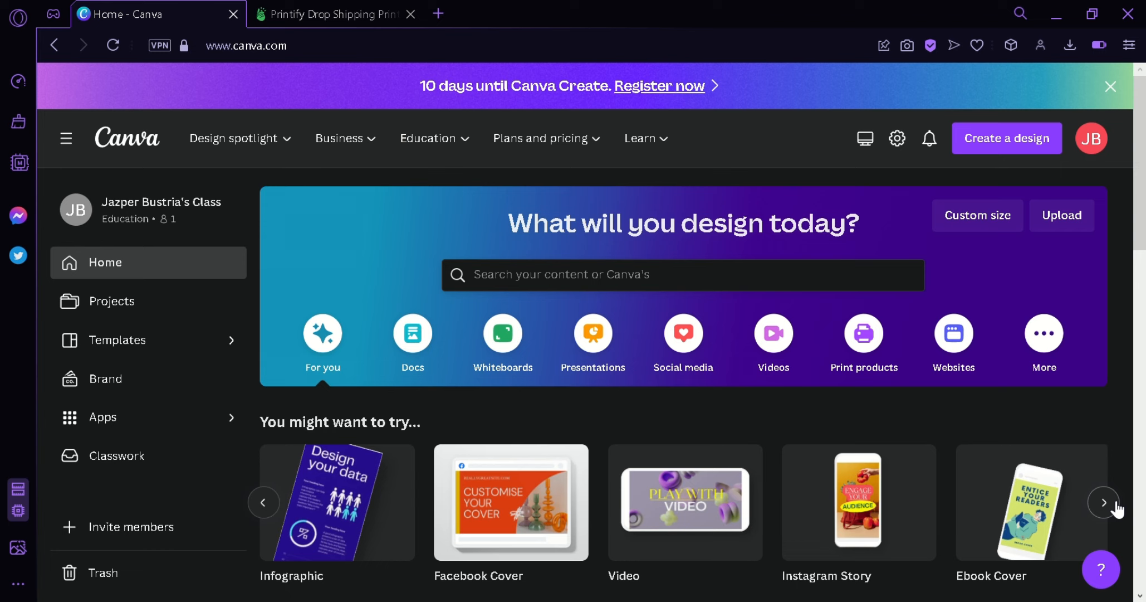
{"action": "left_click", "coordinate": [1116, 504]}
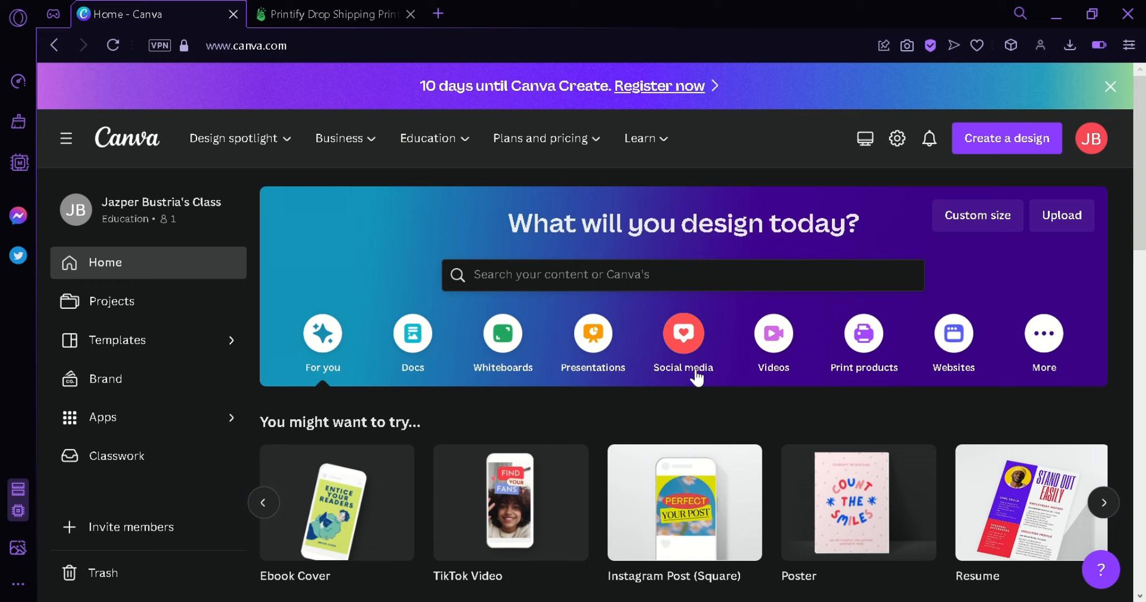
- Create a new blank design with a custom size of 5000 × 5000 px
{"action": "left_click", "coordinate": [979, 220]}
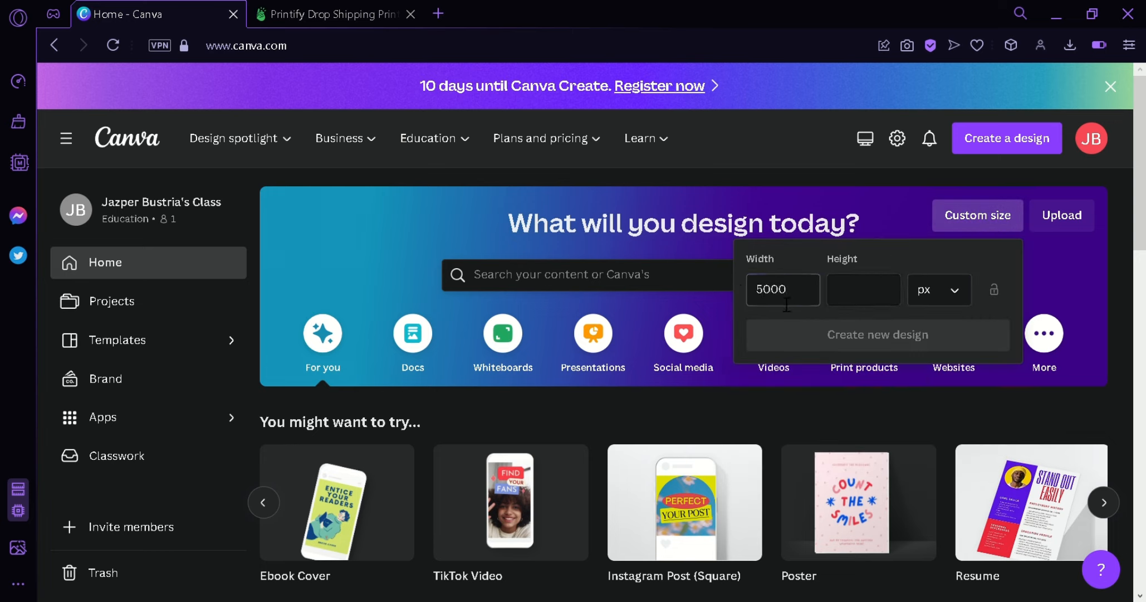
{"action": "type", "text": "5000"}
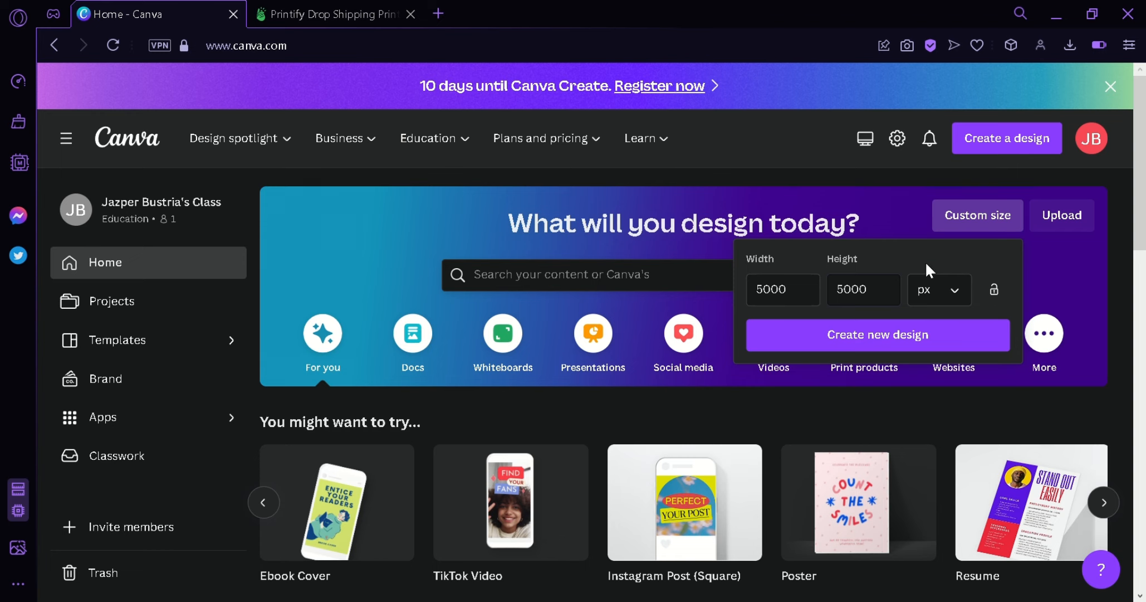
{"action": "left_click", "coordinate": [927, 337]}
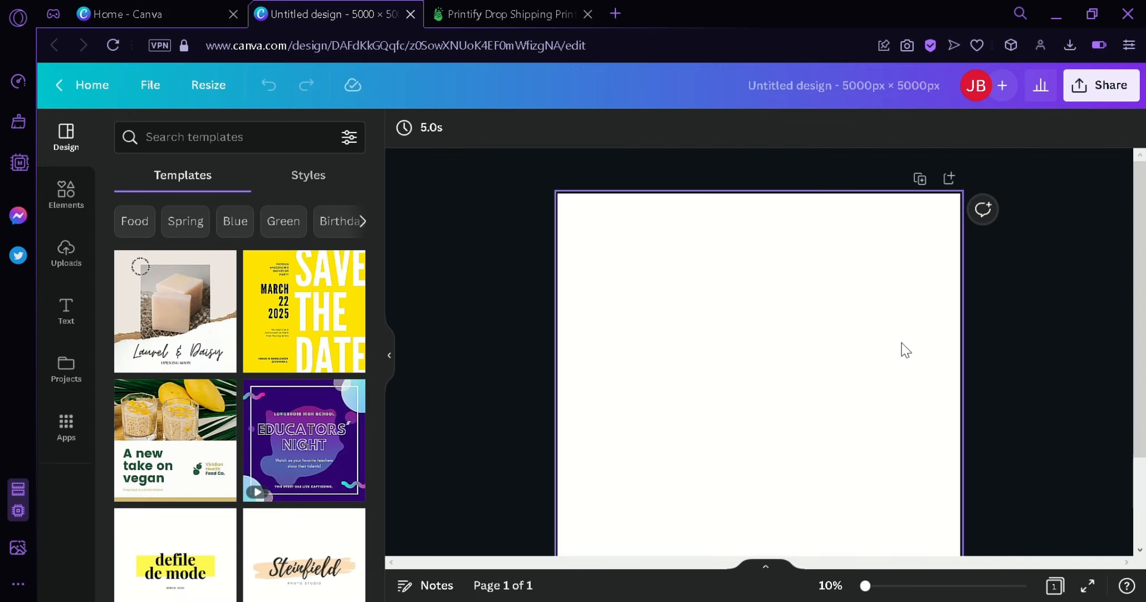
{"action": "scroll", "coordinate": [905, 350], "scroll_direction": "down", "scroll_amount": 2}
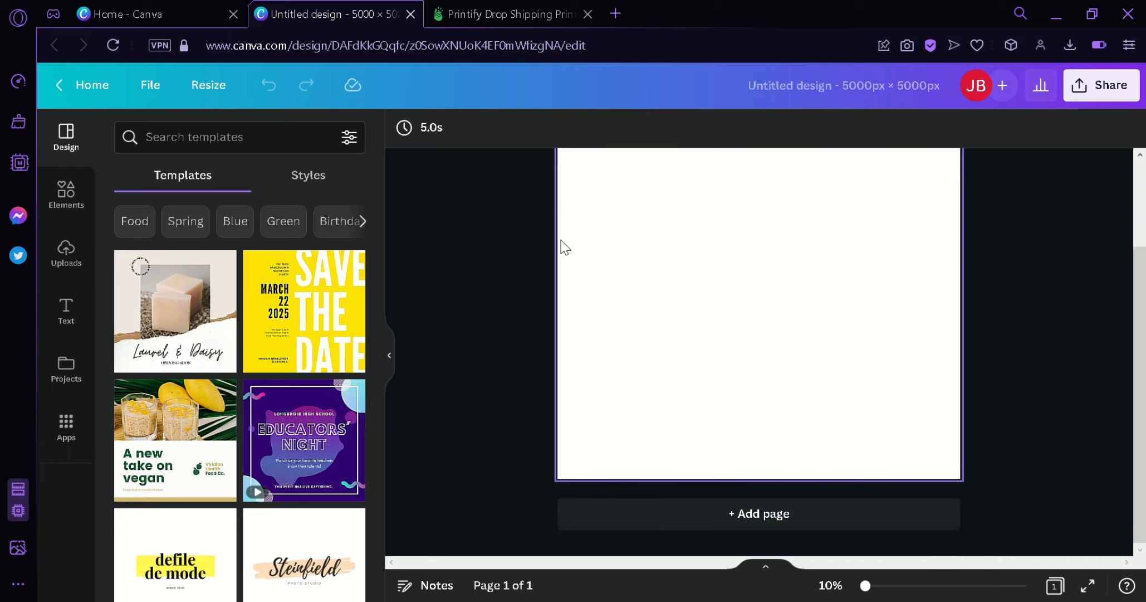
{"action": "scroll", "coordinate": [563, 246], "scroll_direction": "up", "scroll_amount": 2}
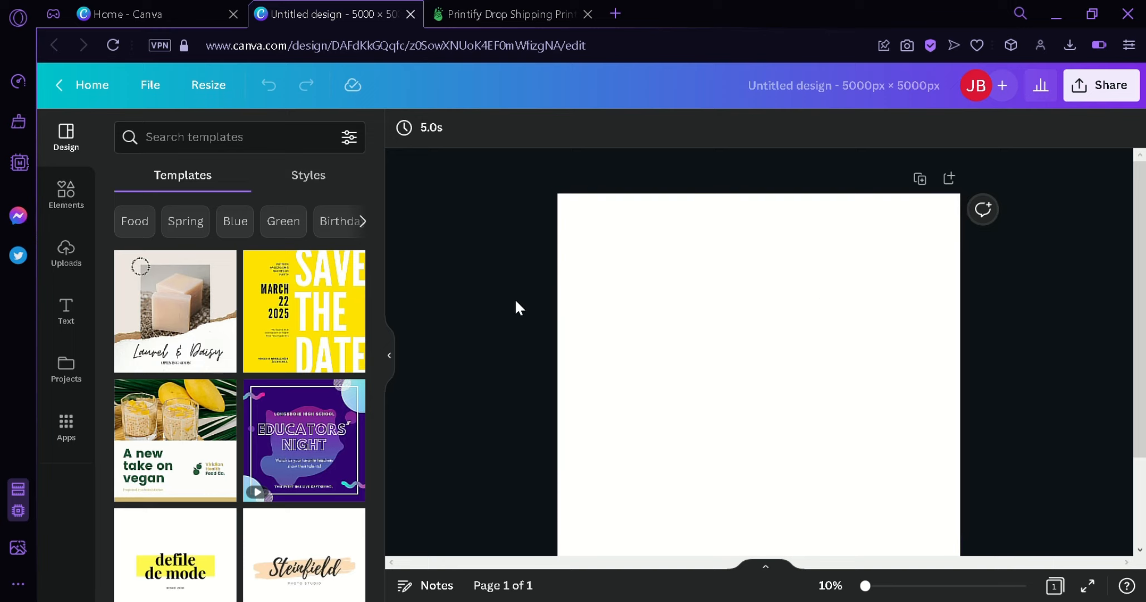
- Look through the available elements, such as shapes, graphics and stickers, and the text options including headings and font combinations
{"action": "left_click", "coordinate": [65, 196]}
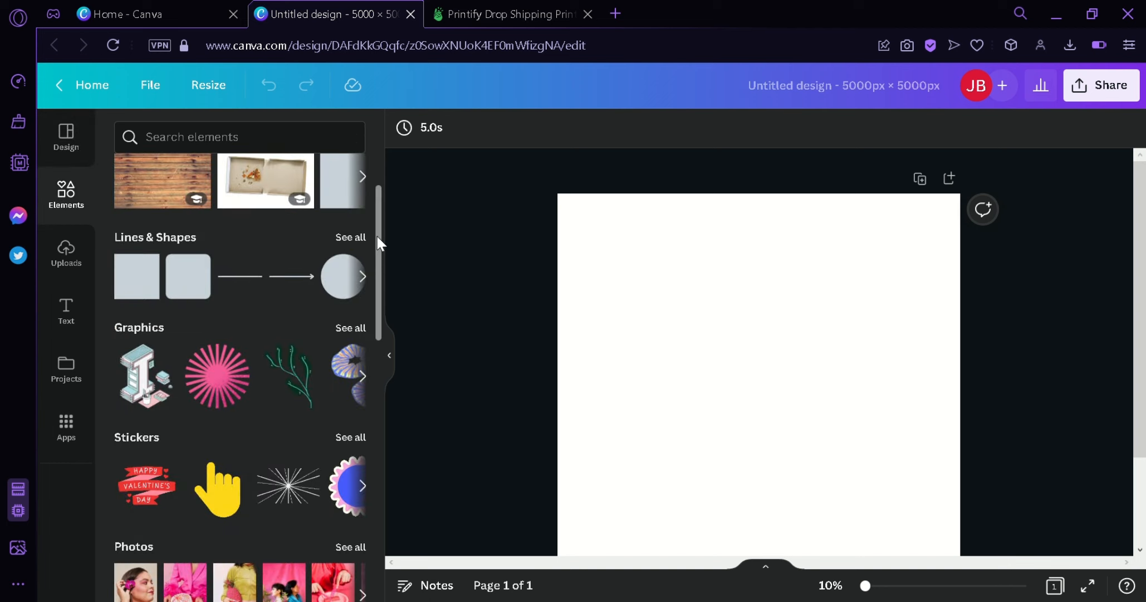
{"action": "scroll", "coordinate": [378, 239], "scroll_direction": "down", "scroll_amount": 1}
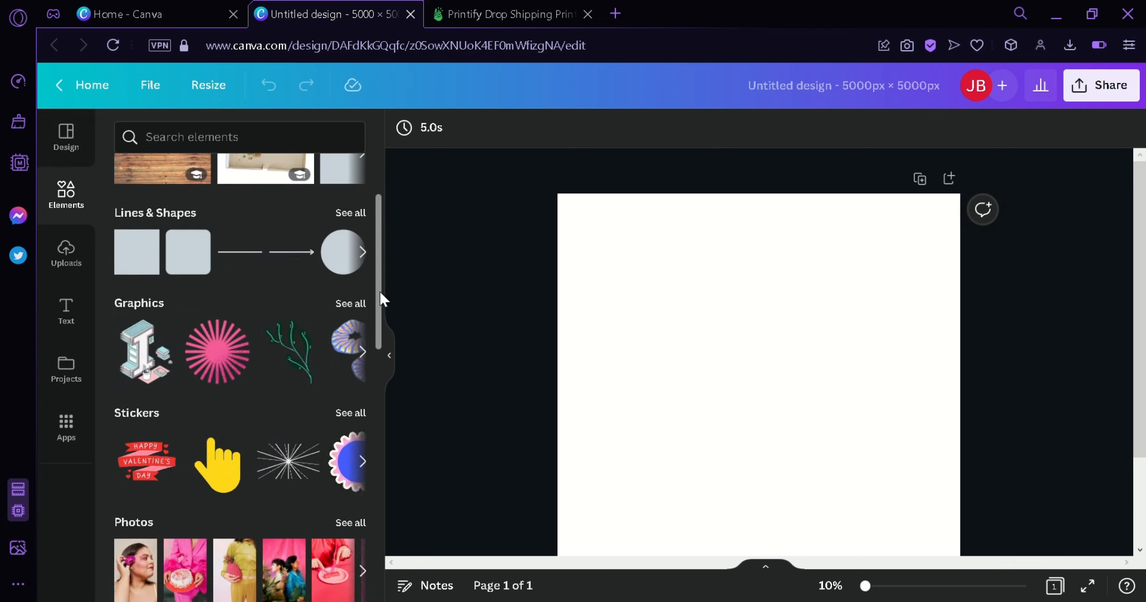
{"action": "scroll", "coordinate": [379, 290], "scroll_direction": "down", "scroll_amount": 3}
{"action": "scroll", "coordinate": [385, 301], "scroll_direction": "up", "scroll_amount": 5}
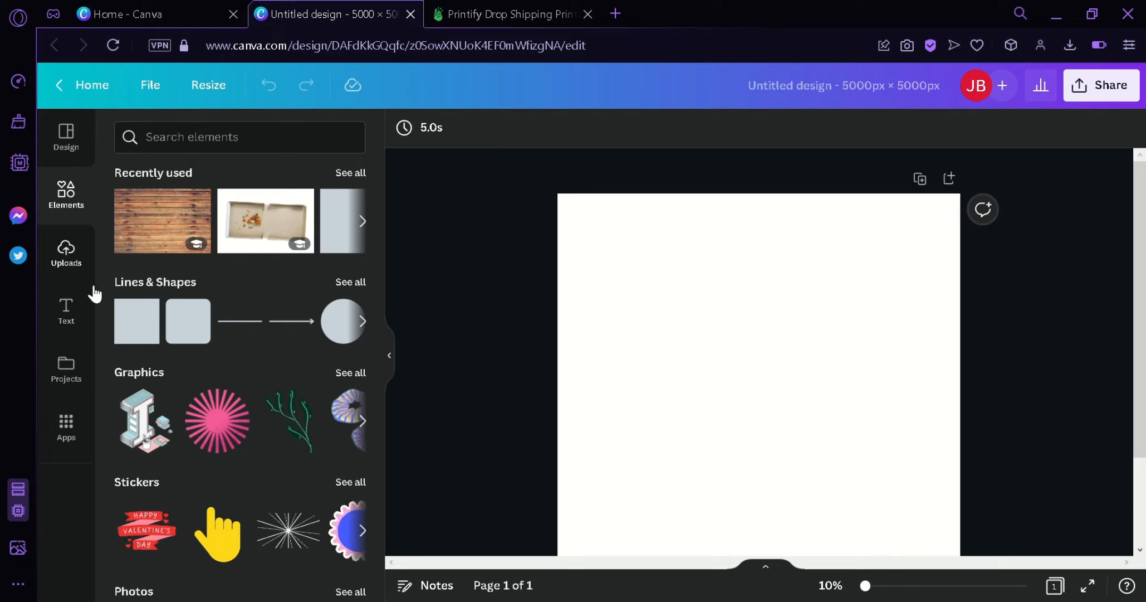
{"action": "left_click", "coordinate": [67, 313]}
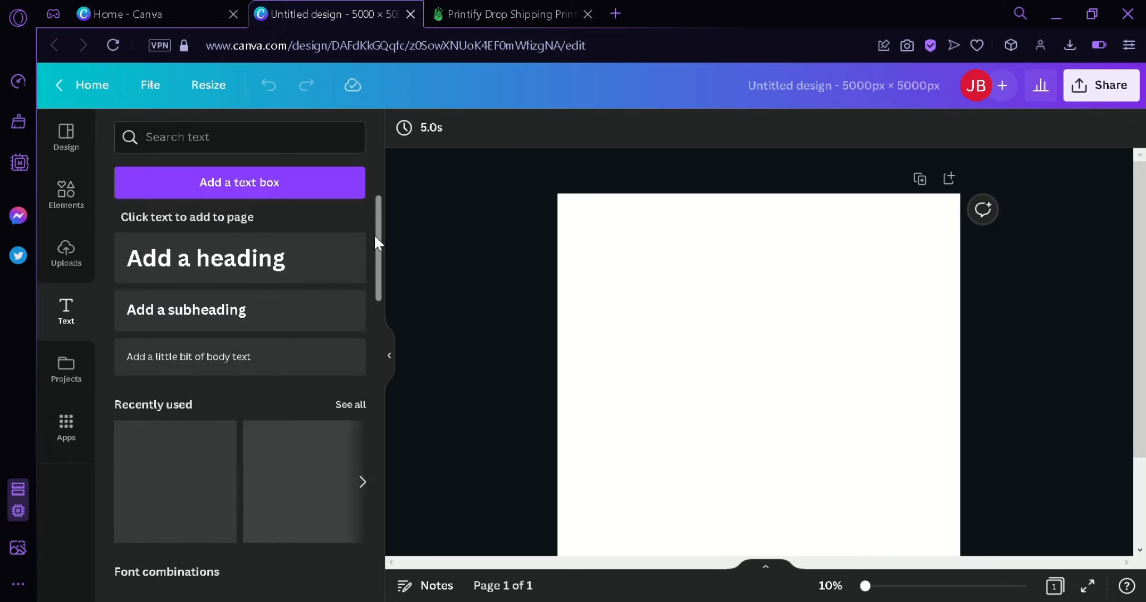
{"action": "left_click_drag", "start_coordinate": [381, 244], "coordinate": [360, 446]}
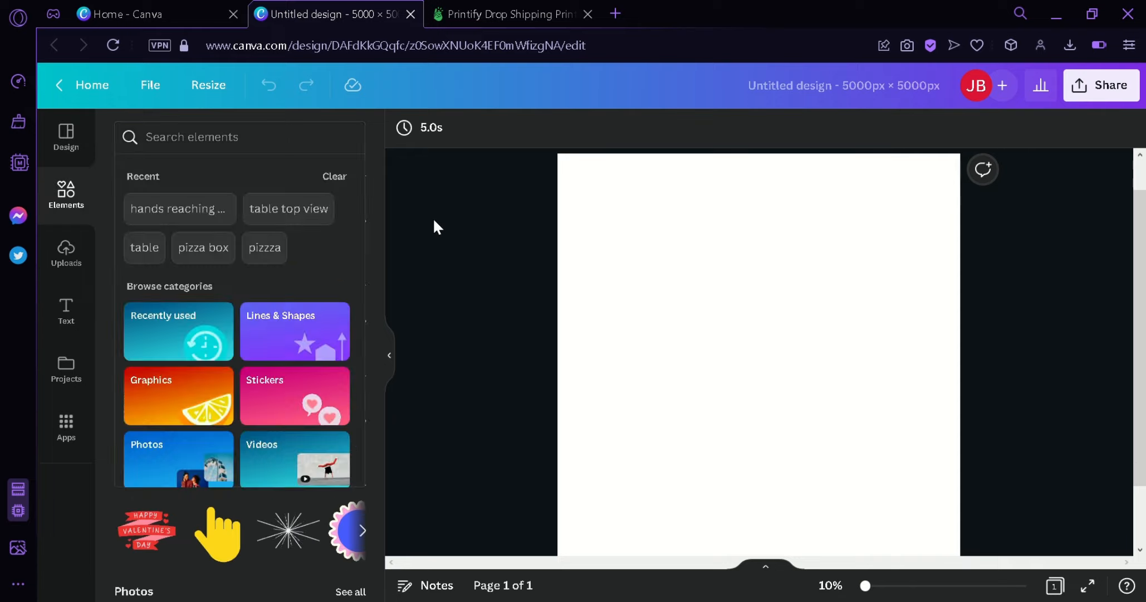
- Search the elements for "coffee" and browse all matching graphics
{"action": "left_click", "coordinate": [433, 218]}
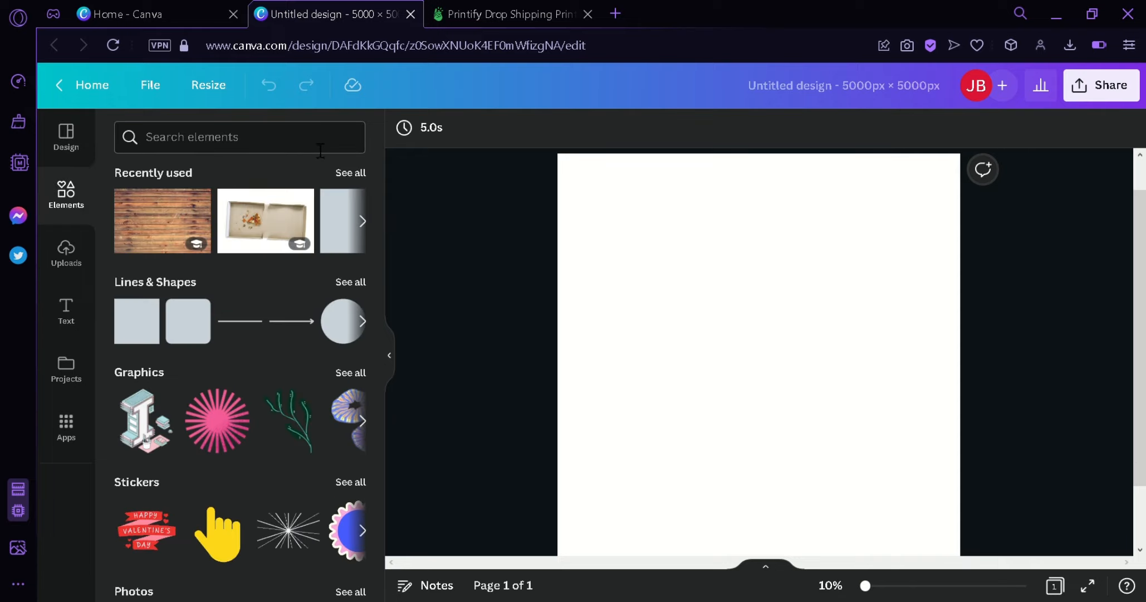
{"action": "left_click", "coordinate": [259, 156]}
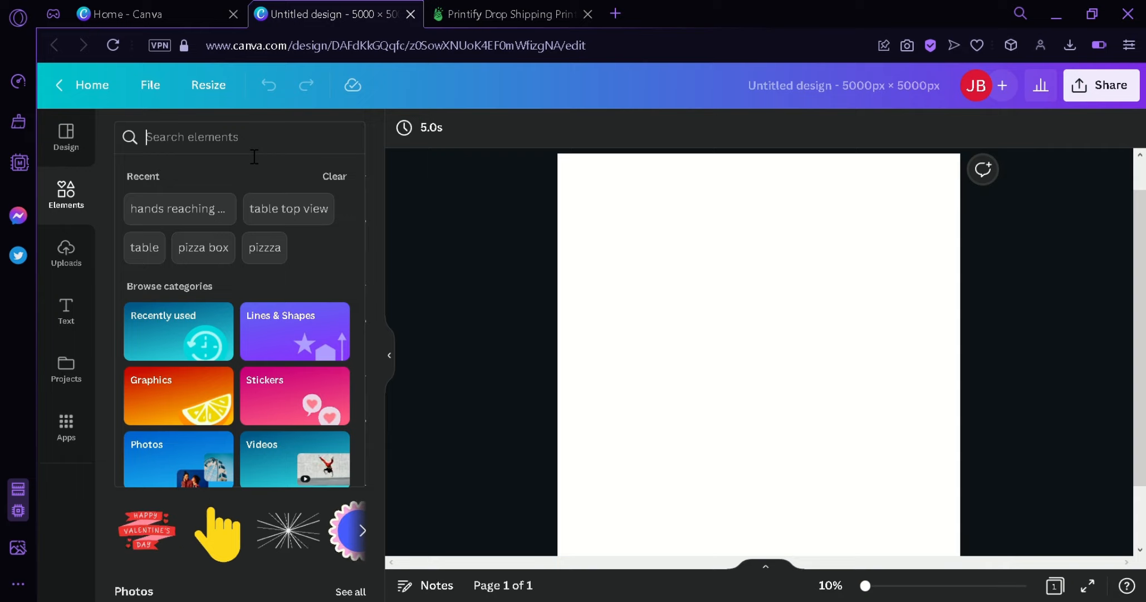
{"action": "type", "text": "coffee"}
{"action": "key", "text": "Return"}
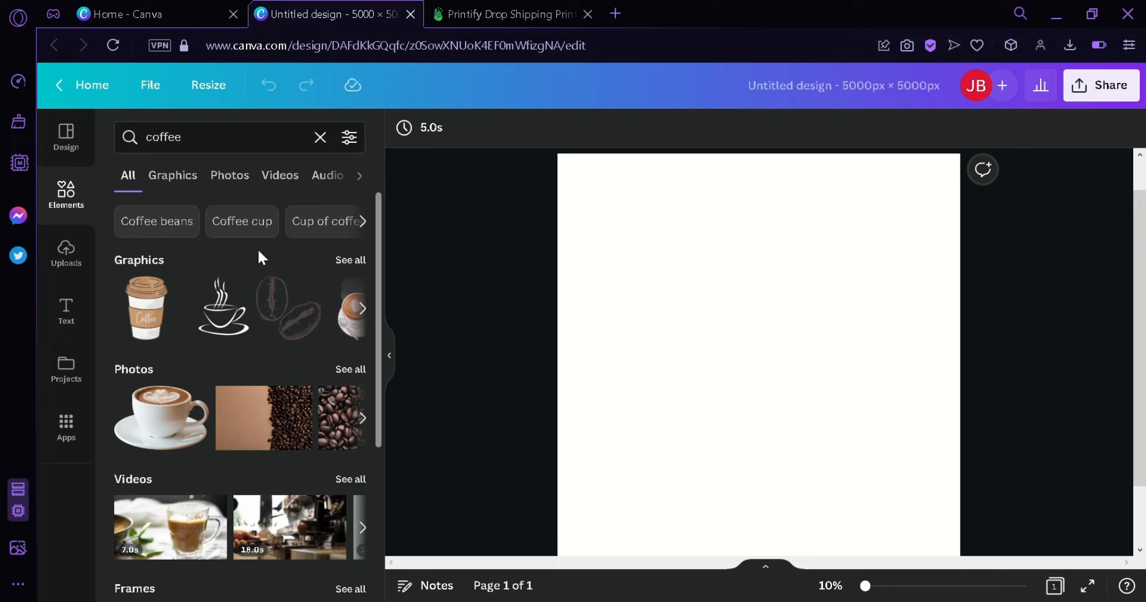
{"action": "left_click", "coordinate": [357, 258]}
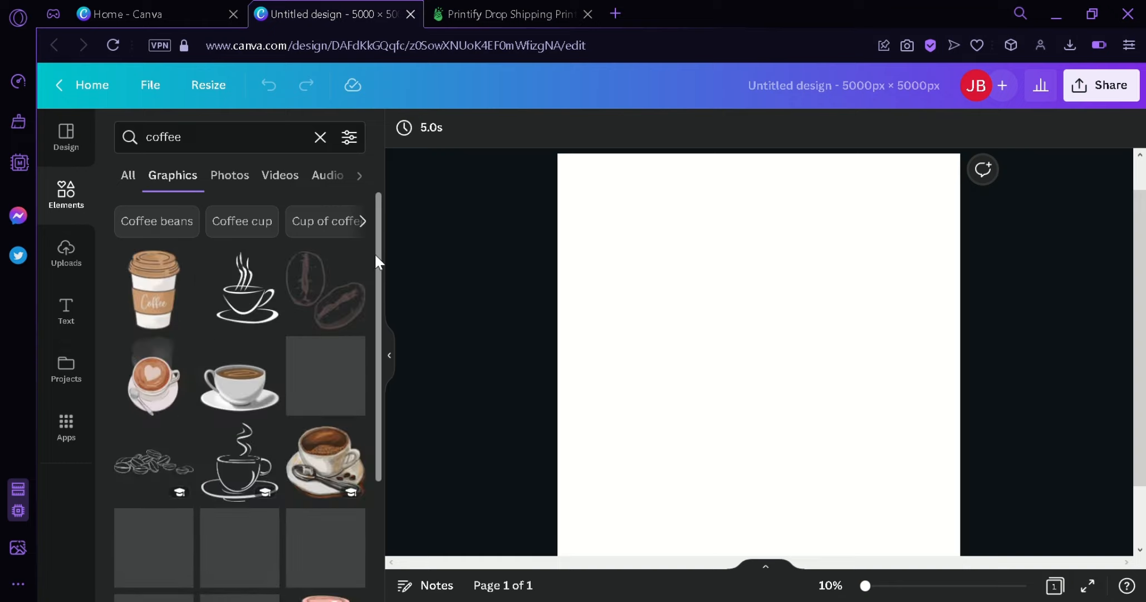
{"action": "mouse_move", "coordinate": [374, 252]}
{"action": "left_mouse_down"}
{"action": "mouse_move", "coordinate": [377, 369]}
{"action": "mouse_move", "coordinate": [379, 239]}
{"action": "left_mouse_up"}
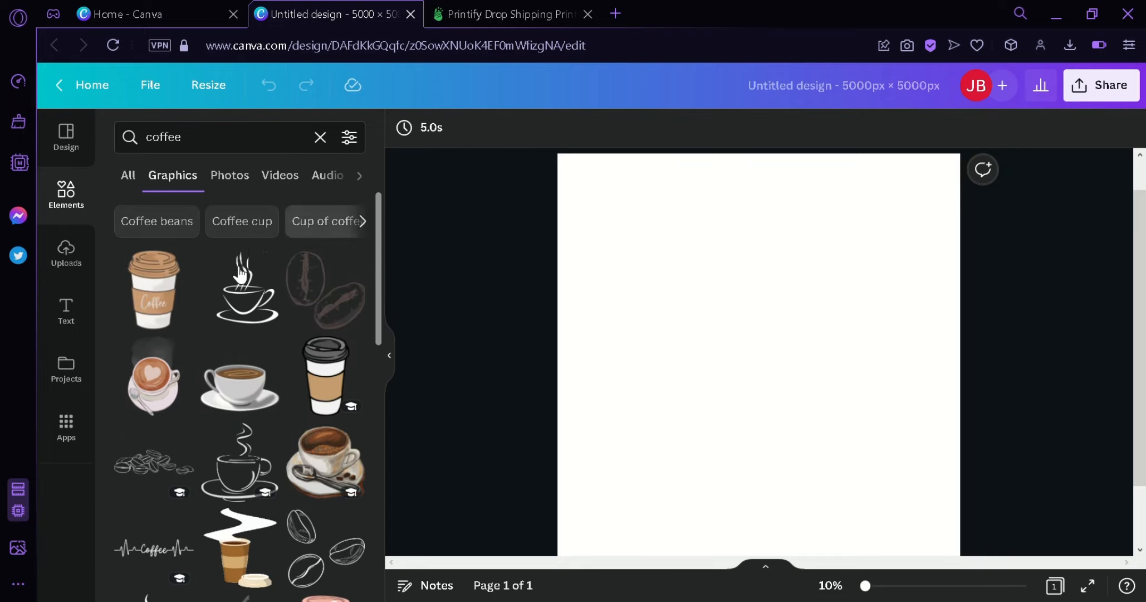
{"action": "scroll", "coordinate": [379, 256], "scroll_direction": "down", "scroll_amount": 1}
{"action": "left_click_drag", "start_coordinate": [379, 261], "coordinate": [390, 521]}
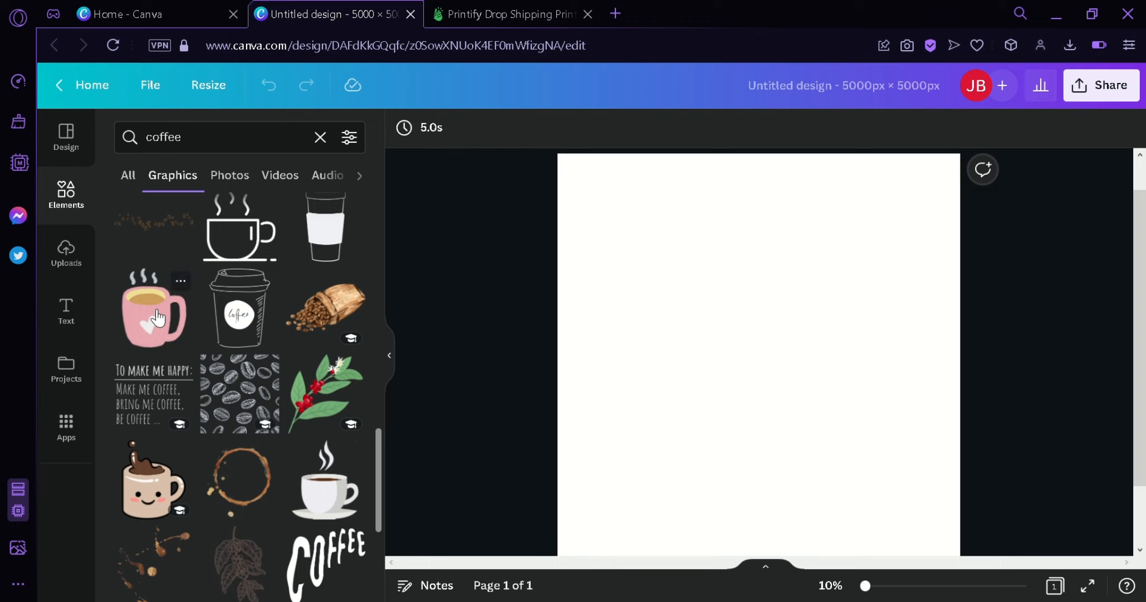
- Add the pink heart mug graphic to the page, shrink it and place it in the page's upper-left corner
{"action": "left_click_drag", "start_coordinate": [144, 330], "coordinate": [668, 234]}
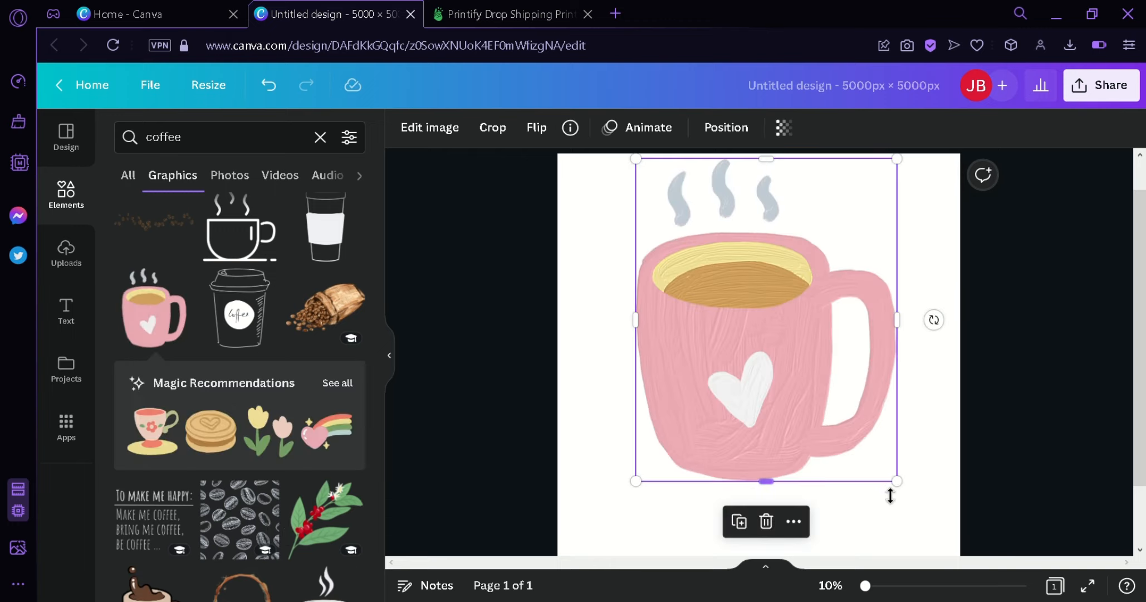
{"action": "left_click_drag", "start_coordinate": [896, 483], "coordinate": [759, 415]}
{"action": "left_click_drag", "start_coordinate": [725, 310], "coordinate": [778, 347]}
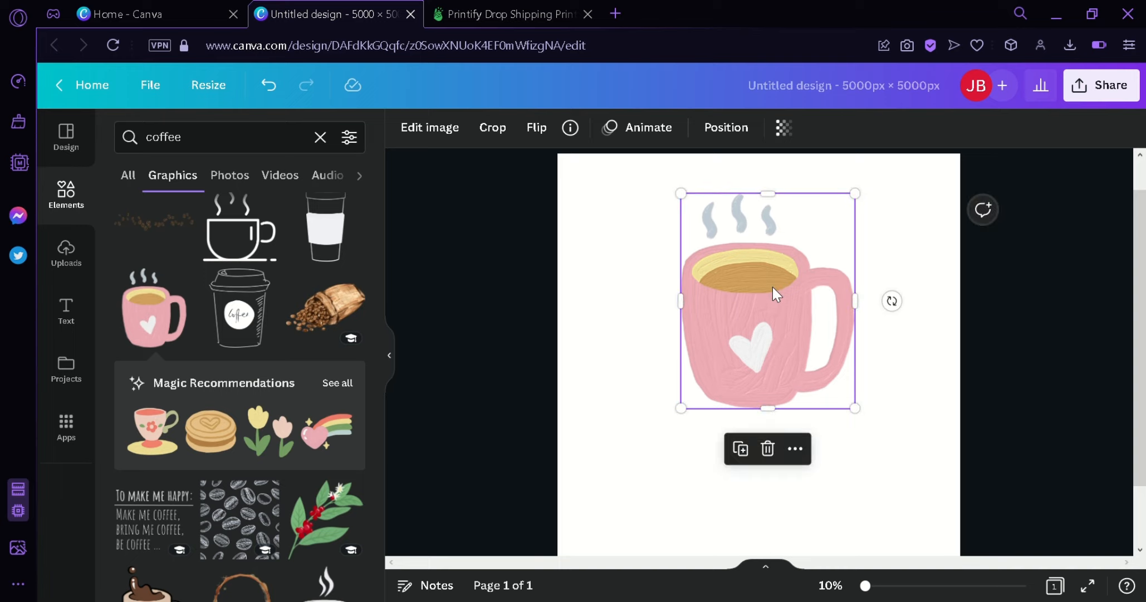
{"action": "left_click_drag", "start_coordinate": [813, 301], "coordinate": [700, 267]}
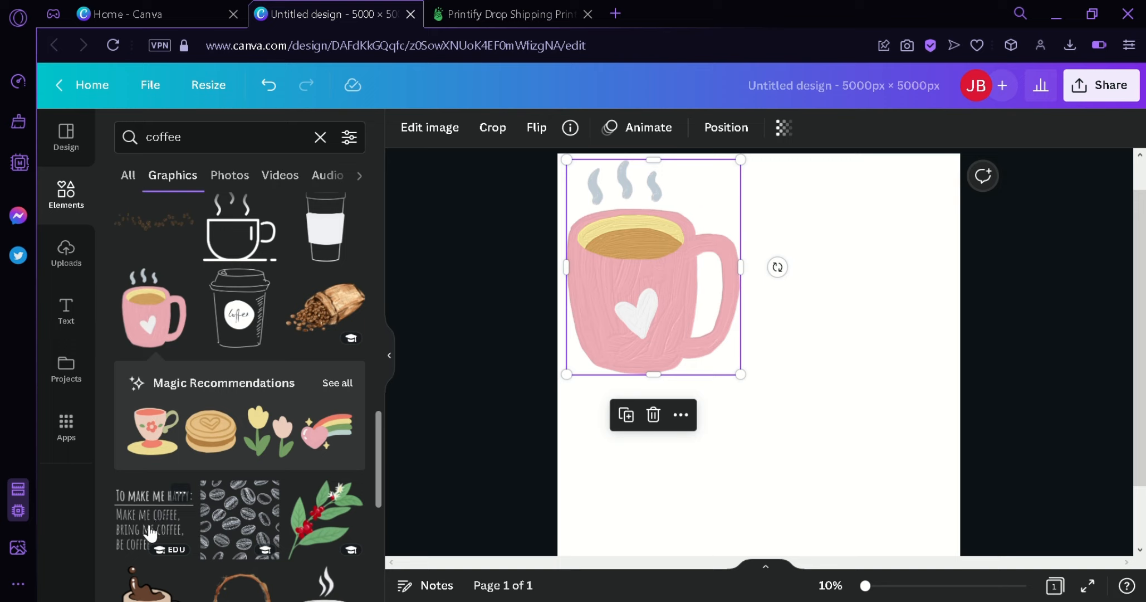
- Add the "To make me happy: Make me coffee" quote graphic, enlarge it and fit it in the lower half of the page
{"action": "left_click_drag", "start_coordinate": [150, 532], "coordinate": [788, 250]}
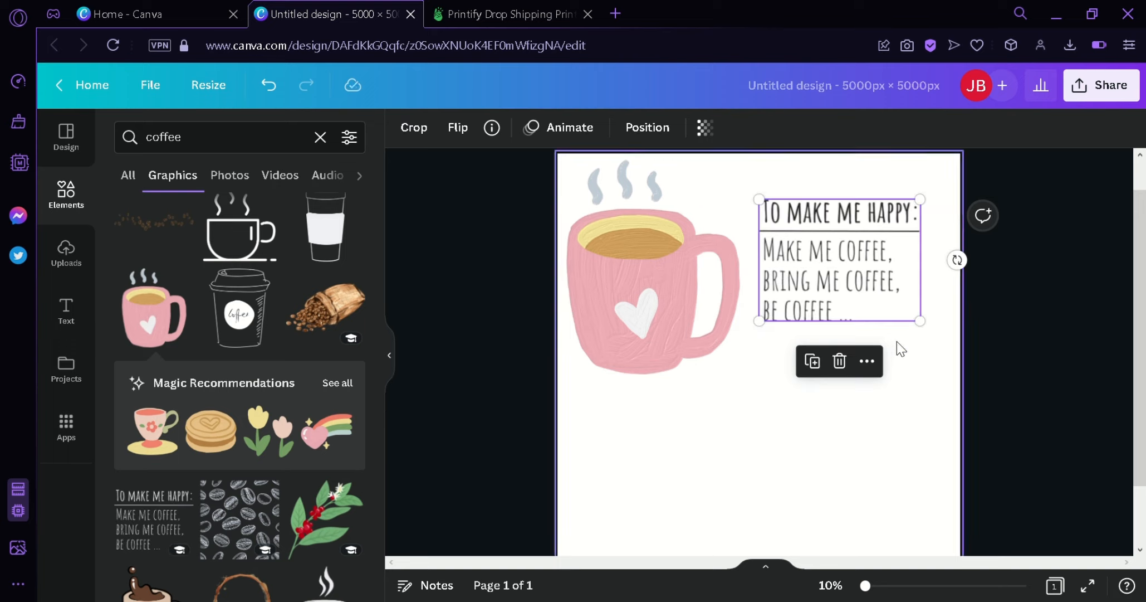
{"action": "left_click_drag", "start_coordinate": [931, 327], "coordinate": [991, 379]}
{"action": "left_click_drag", "start_coordinate": [908, 353], "coordinate": [757, 554]}
{"action": "scroll", "coordinate": [809, 336], "scroll_direction": "down", "scroll_amount": 2}
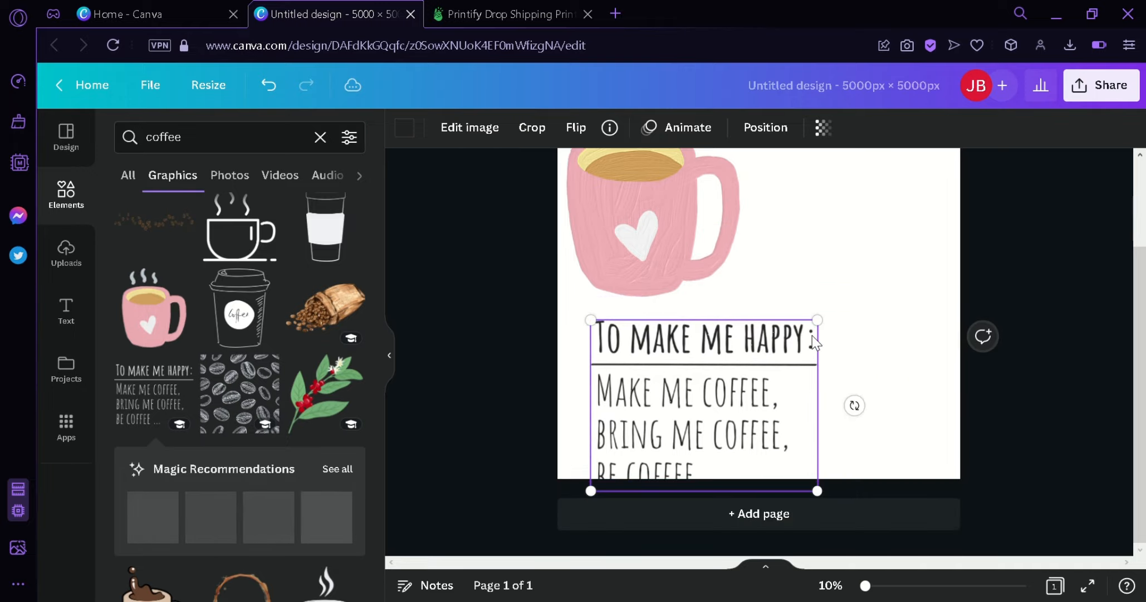
{"action": "left_click_drag", "start_coordinate": [816, 316], "coordinate": [839, 412]}
{"action": "left_click_drag", "start_coordinate": [763, 414], "coordinate": [824, 390]}
- Centre the pink mug horizontally on the page, directly above the coffee quote
{"action": "scroll", "coordinate": [1026, 376], "scroll_direction": "up", "scroll_amount": 2}
{"action": "left_click", "coordinate": [581, 287]}
{"action": "left_click_drag", "start_coordinate": [581, 287], "coordinate": [780, 302]}
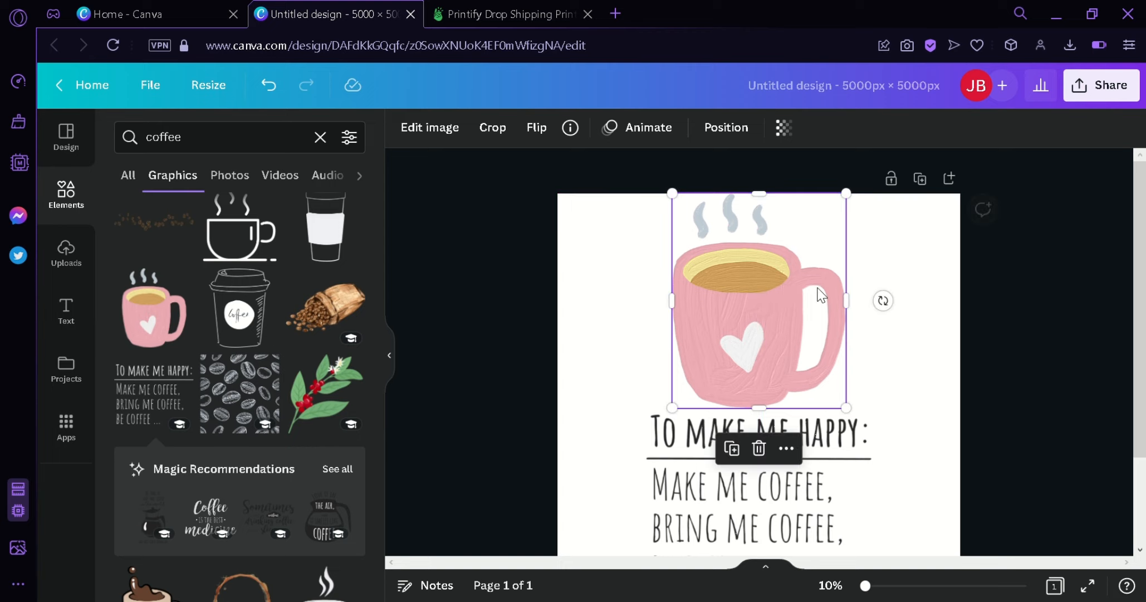
{"action": "left_click", "coordinate": [1034, 308]}
{"action": "scroll", "coordinate": [1034, 308], "scroll_direction": "down", "scroll_amount": 2}
{"action": "left_click", "coordinate": [817, 334]}
{"action": "left_click", "coordinate": [782, 218]}
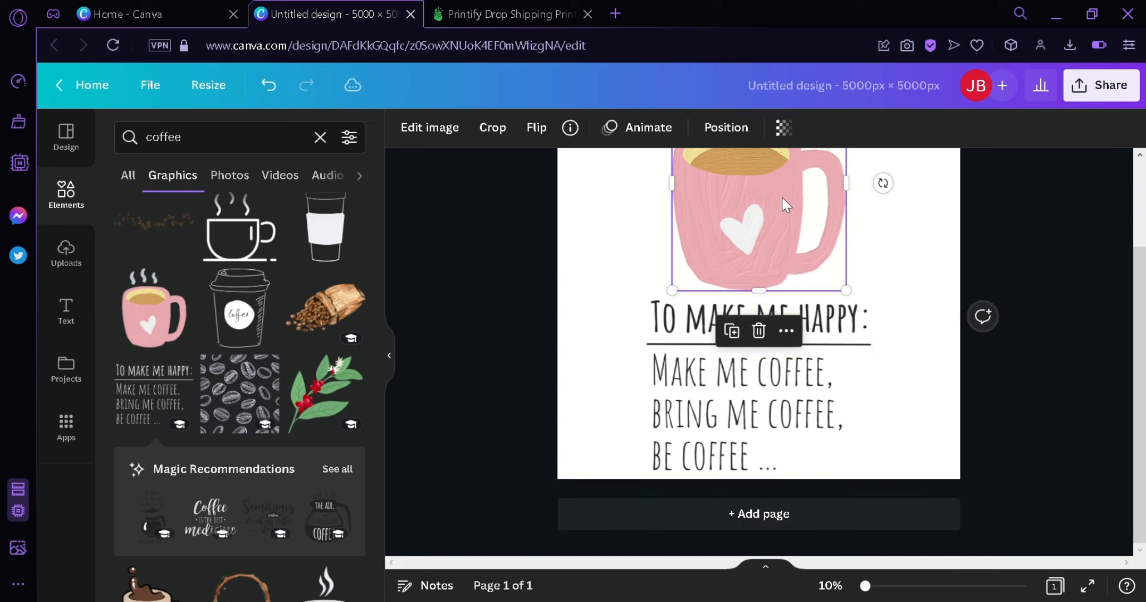
{"action": "mouse_move", "coordinate": [782, 197]}
{"action": "left_mouse_down"}
{"action": "mouse_move", "coordinate": [792, 212]}
{"action": "mouse_move", "coordinate": [783, 204]}
{"action": "left_mouse_up"}
{"action": "left_click_drag", "start_coordinate": [1136, 332], "coordinate": [1136, 271]}
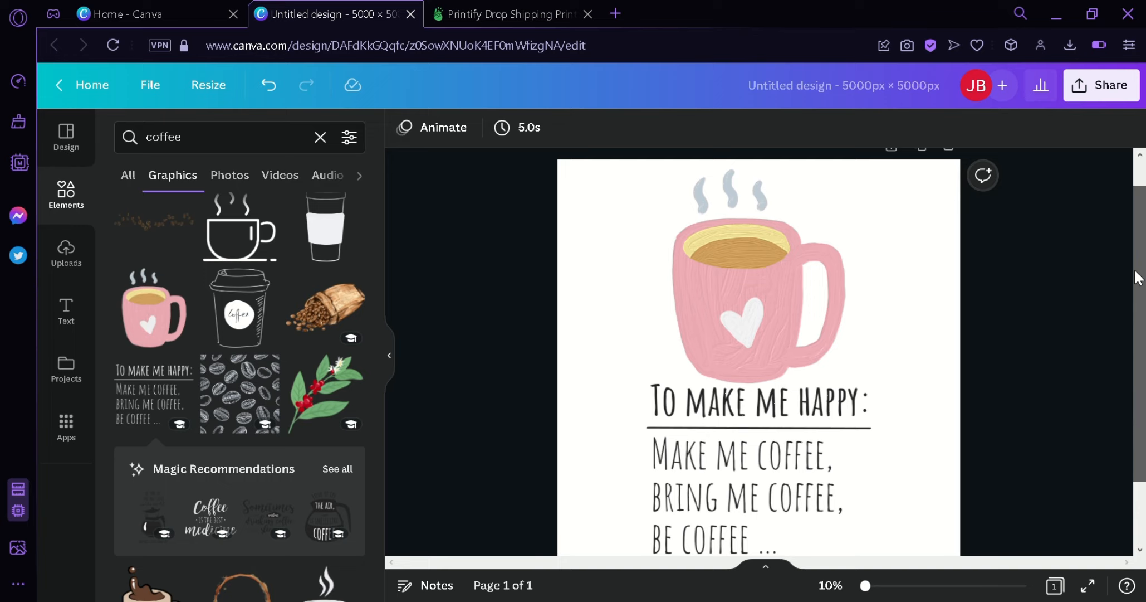
{"action": "scroll", "coordinate": [1136, 279], "scroll_direction": "down", "scroll_amount": 1}
{"action": "scroll", "coordinate": [1139, 278], "scroll_direction": "up", "scroll_amount": 1}
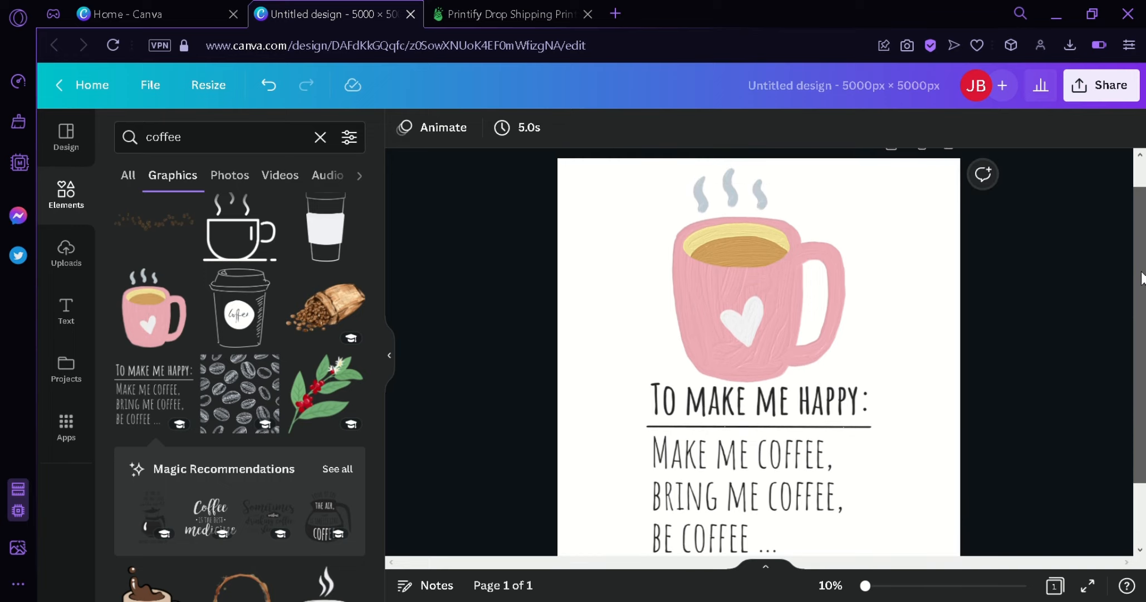
- Delete the pink mug and the coffee quote from the page
{"action": "left_click", "coordinate": [754, 279]}
{"action": "key", "text": "Delete"}
{"action": "left_click", "coordinate": [793, 413]}
{"action": "key", "text": "Delete"}
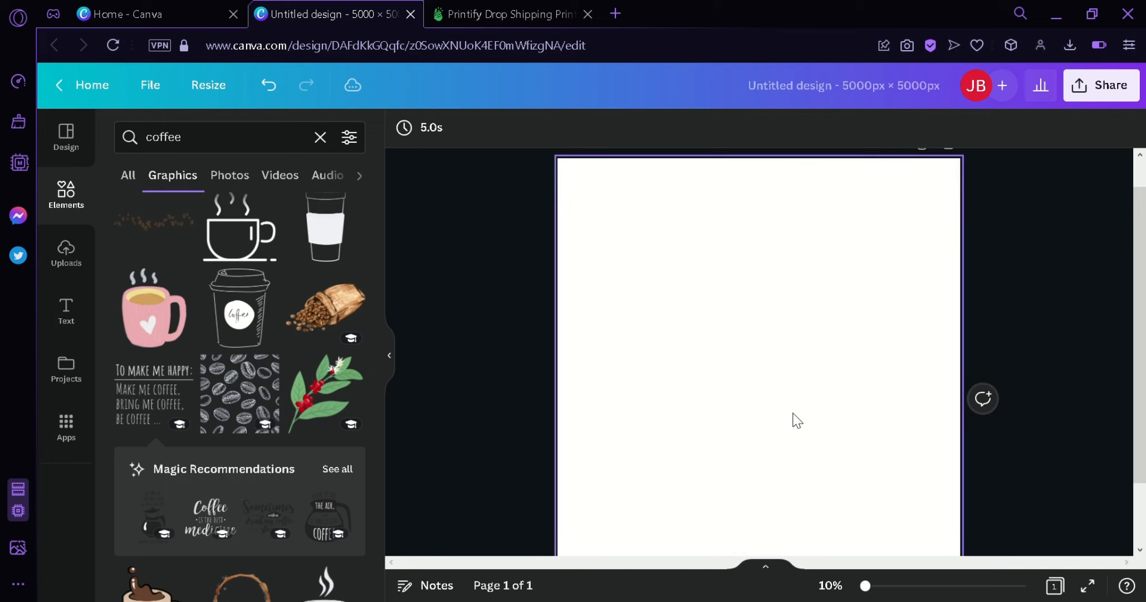
- Replace the element search with "forrest" and show all matching graphics
{"action": "left_click", "coordinate": [321, 137]}
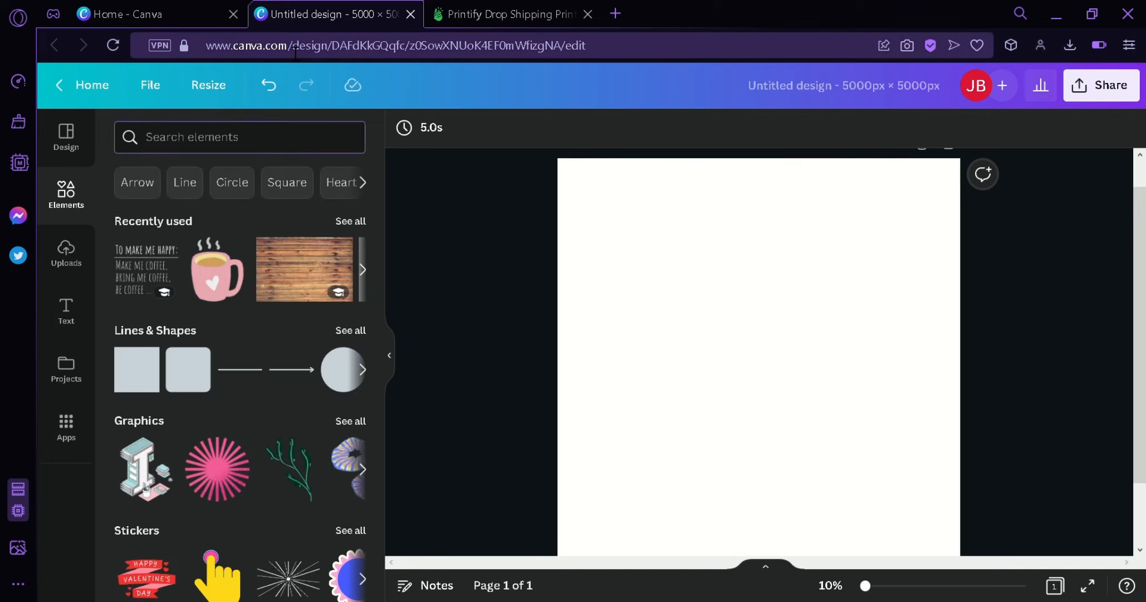
{"action": "type", "text": "forrest"}
{"action": "key", "text": "Return"}
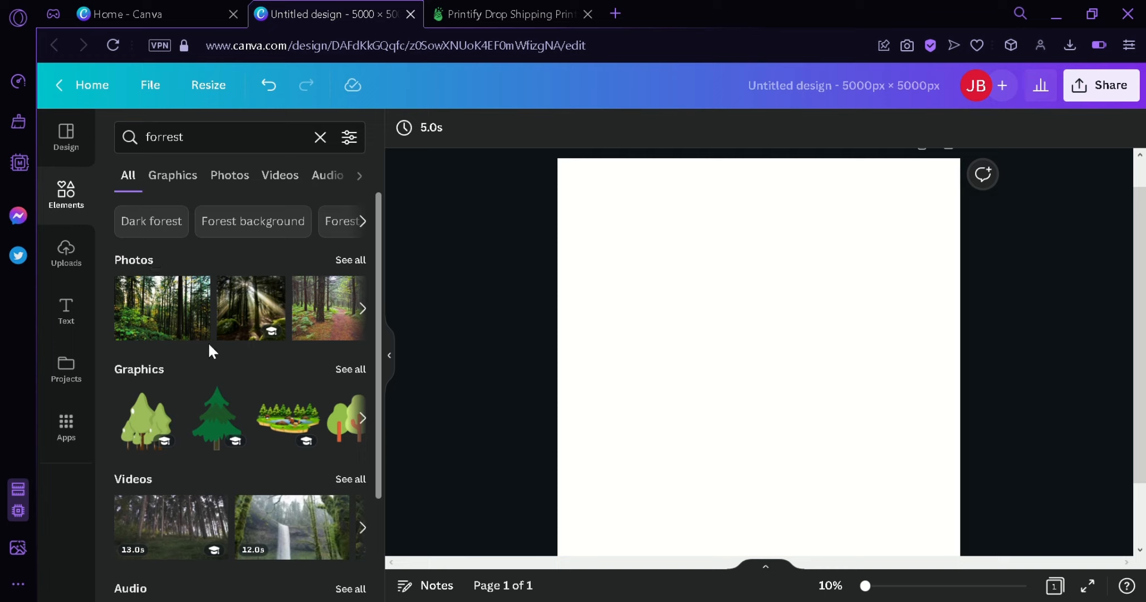
{"action": "left_click", "coordinate": [366, 372]}
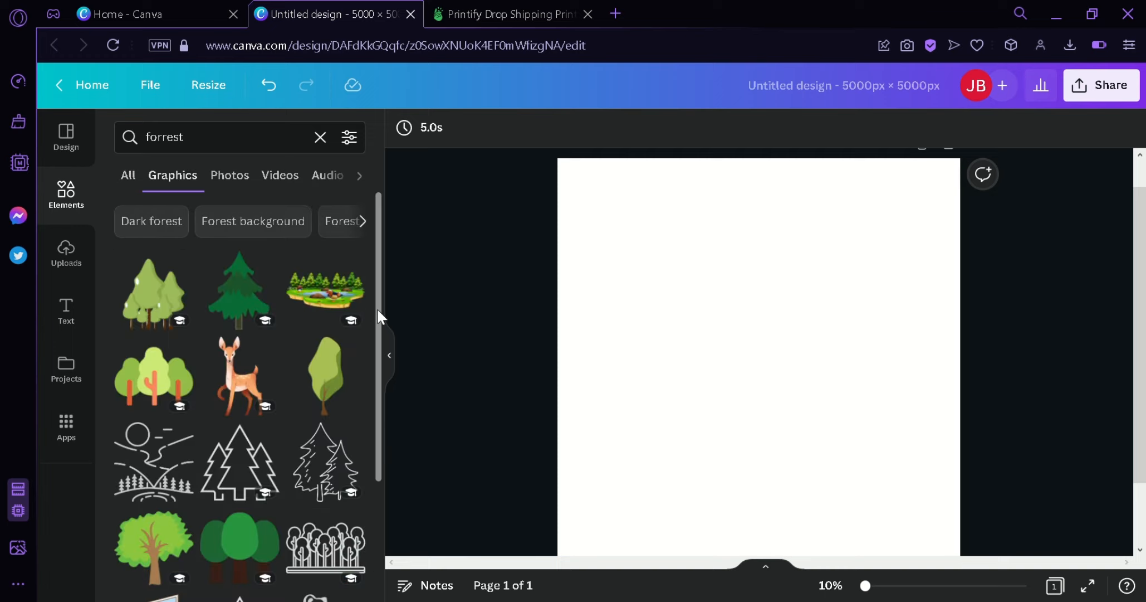
- Try the forest pond scene, remove it, and add the light-green tree group instead, enlarged to fill most of the page
{"action": "left_click_drag", "start_coordinate": [381, 316], "coordinate": [670, 329]}
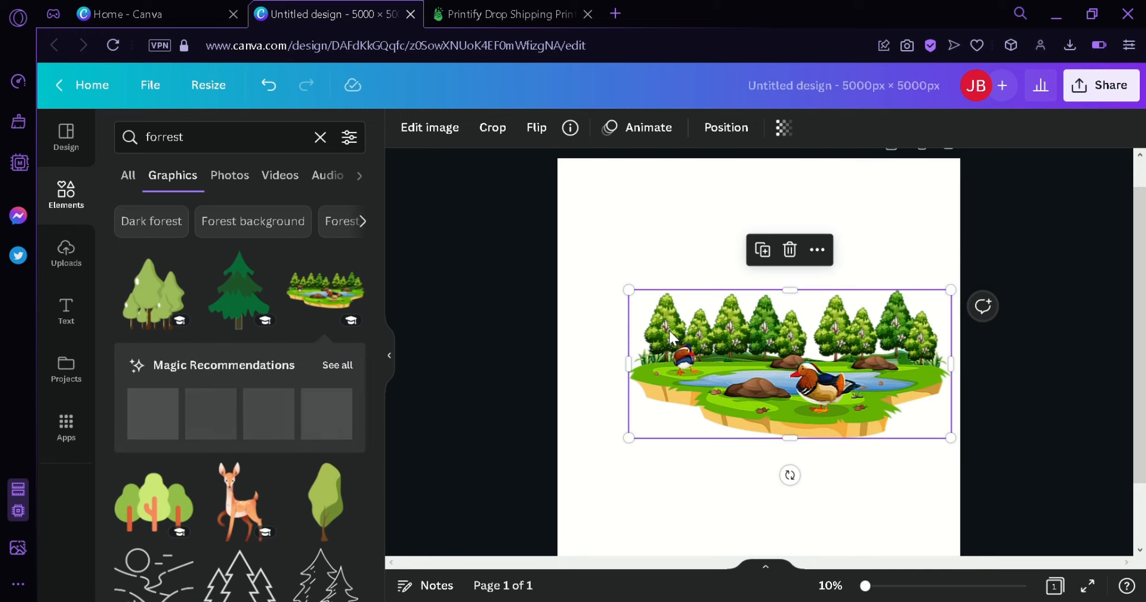
{"action": "key", "text": "Delete"}
{"action": "left_click_drag", "start_coordinate": [193, 302], "coordinate": [693, 291]}
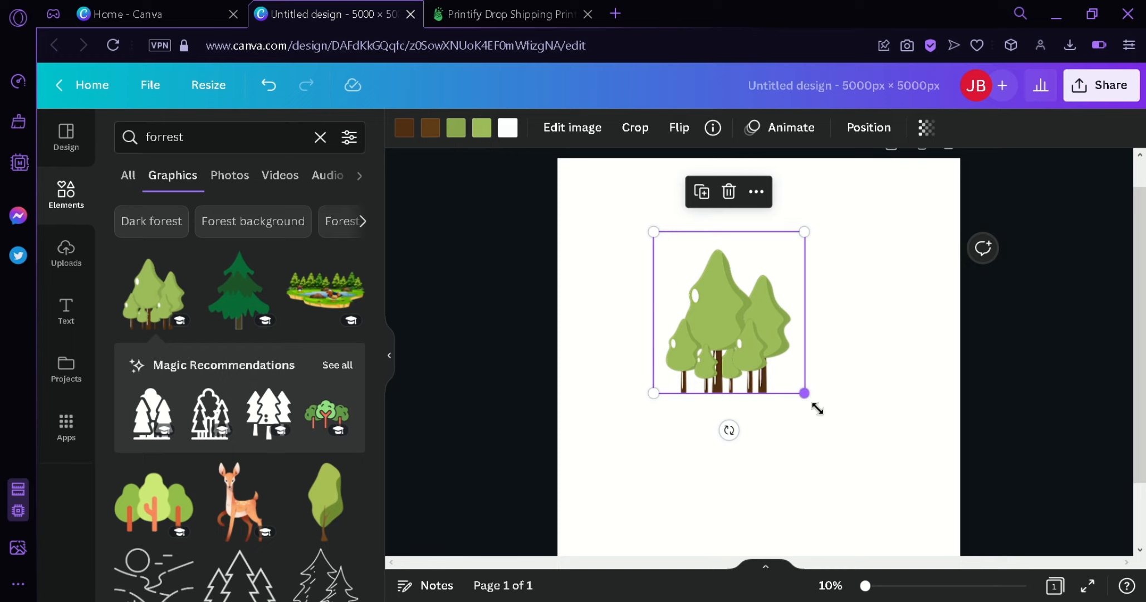
{"action": "left_click_drag", "start_coordinate": [817, 408], "coordinate": [808, 355]}
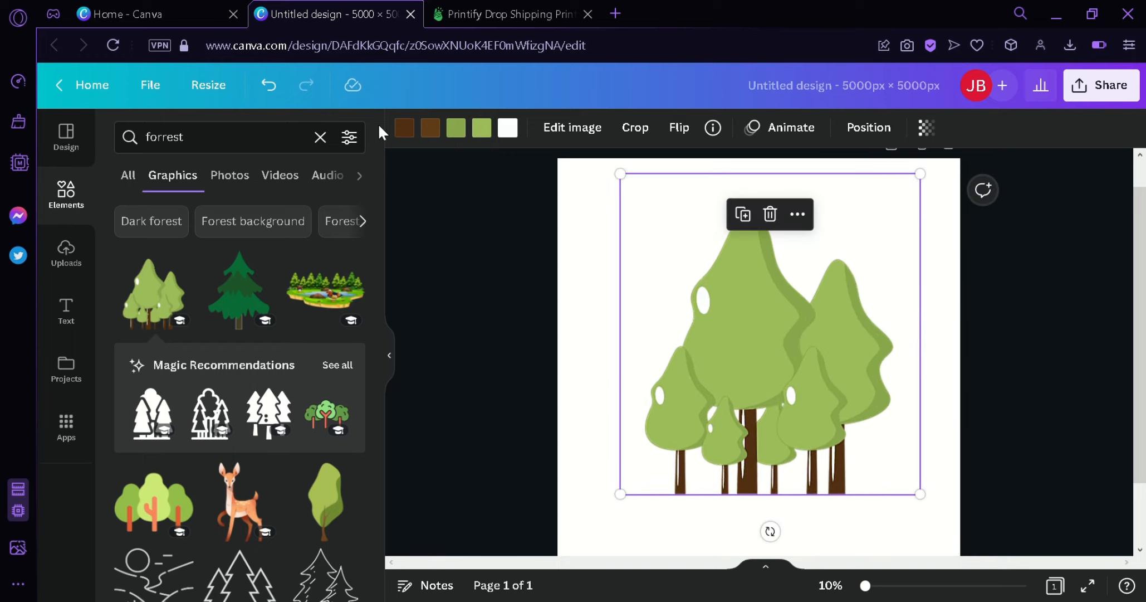
- Recolour the tree group's foliage, using coral red for the shading and bright red for the main leaf areas
{"action": "left_click", "coordinate": [419, 130]}
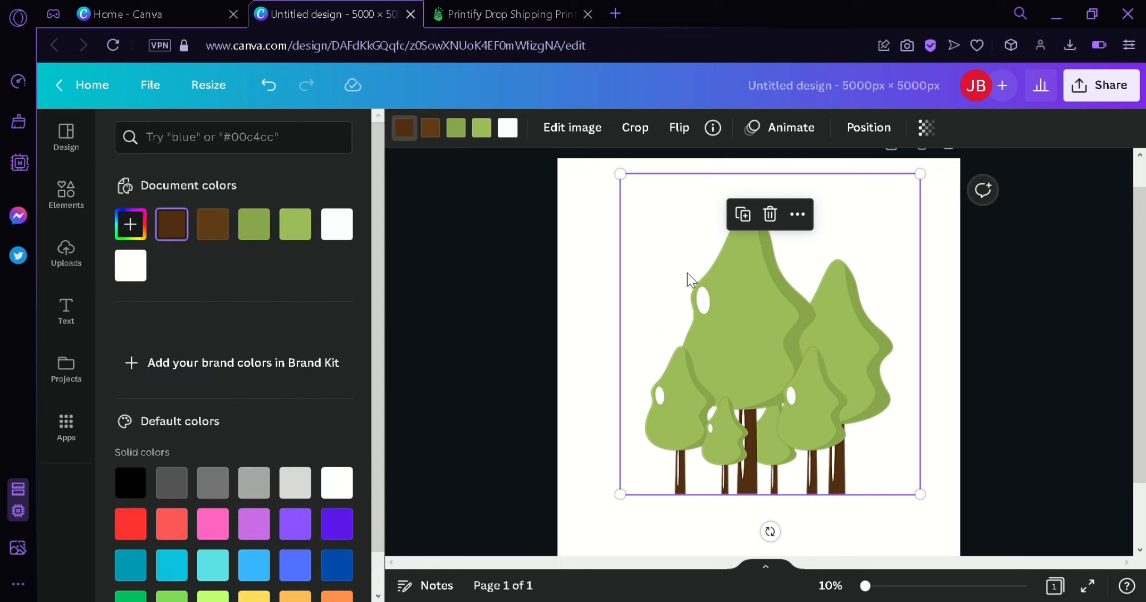
{"action": "left_click", "coordinate": [461, 133]}
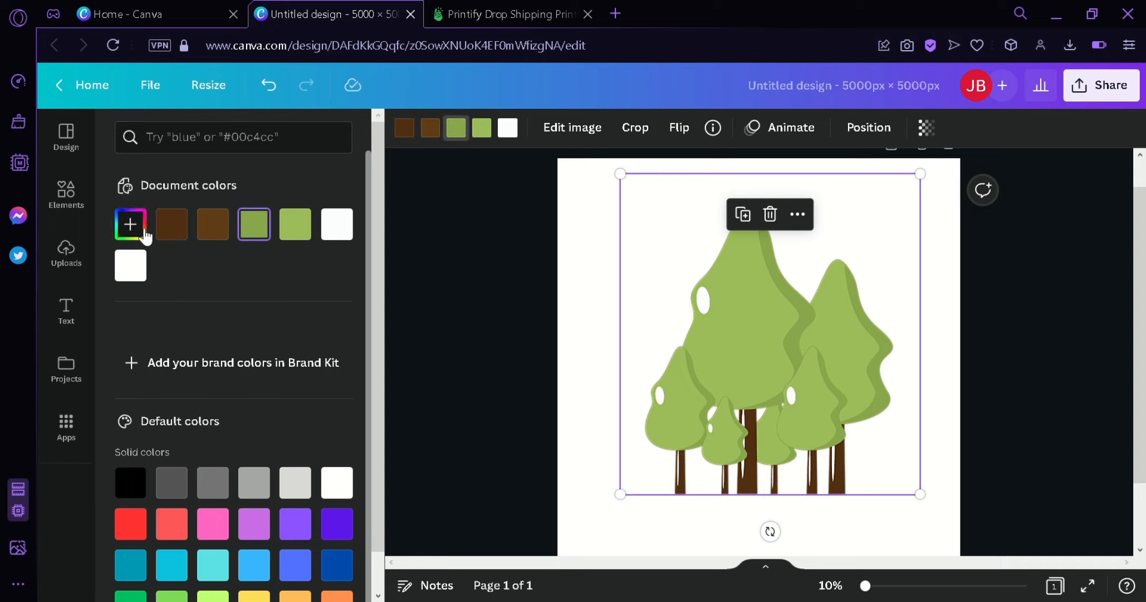
{"action": "left_click", "coordinate": [174, 524]}
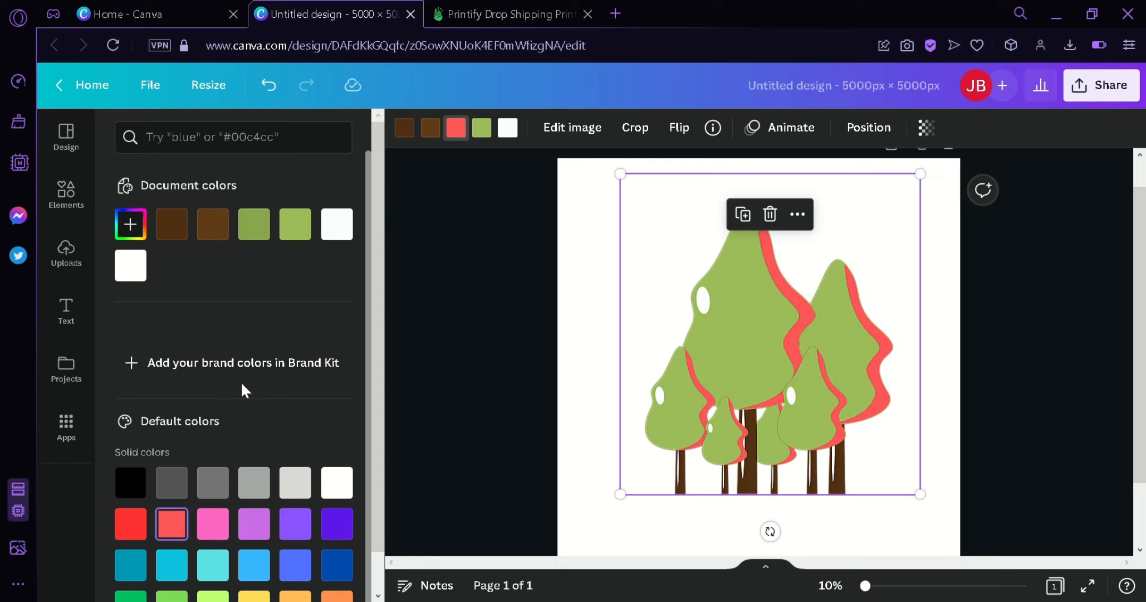
{"action": "left_click", "coordinate": [484, 133]}
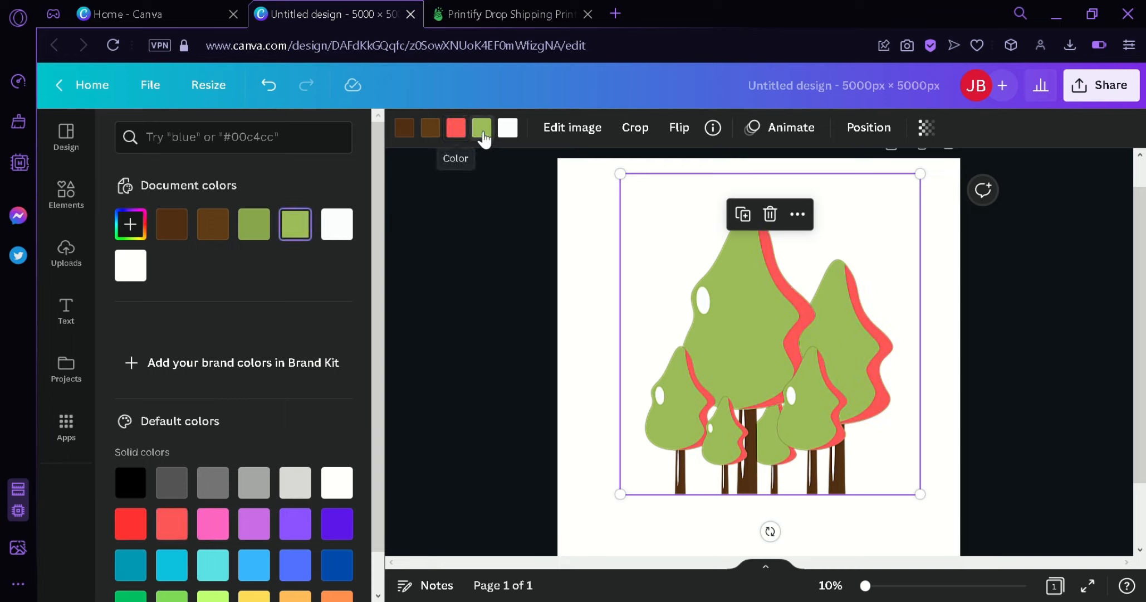
{"action": "left_click", "coordinate": [138, 525]}
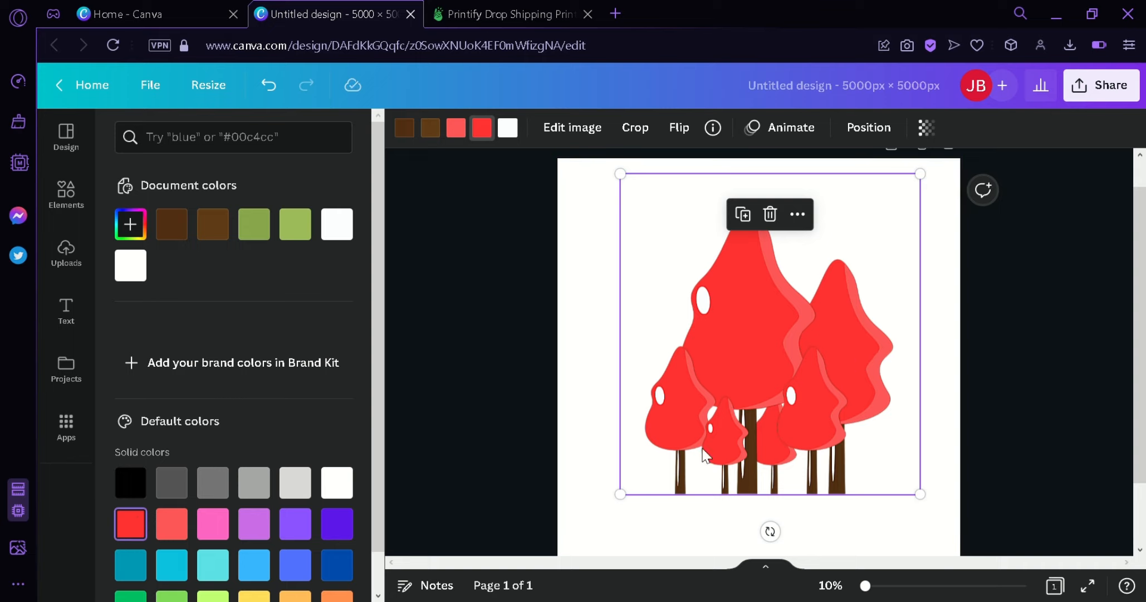
- Recolour the main foliage dusty pink (#D68989) with pale-pink shading, and place the tree group smaller on the upper half of the page
{"action": "left_click", "coordinate": [131, 224]}
{"action": "left_click_drag", "start_coordinate": [276, 267], "coordinate": [207, 274]}
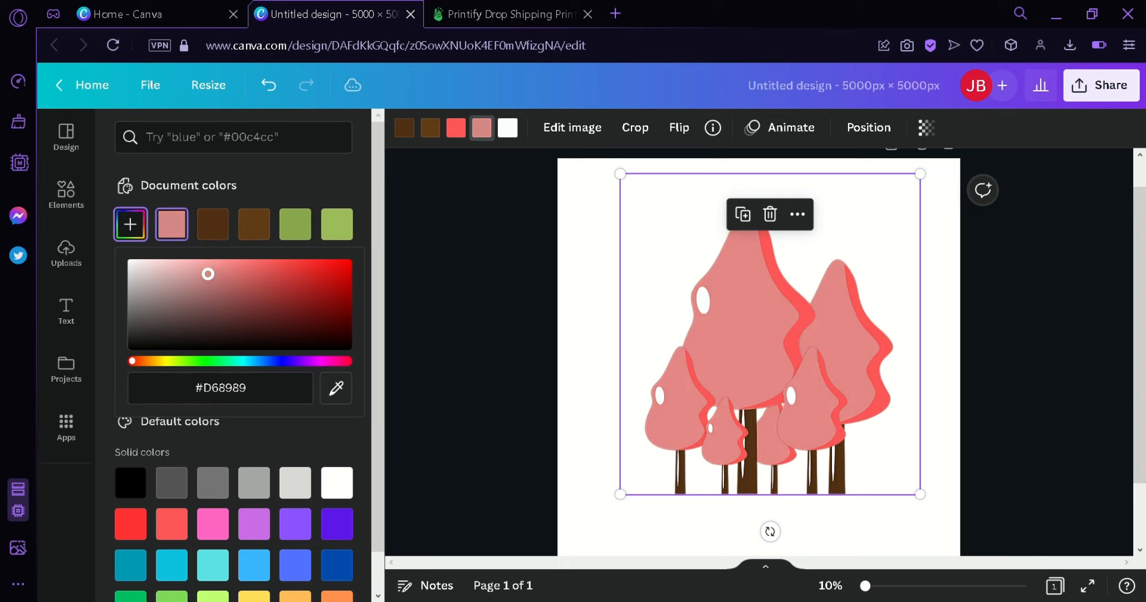
{"action": "left_click", "coordinate": [459, 129]}
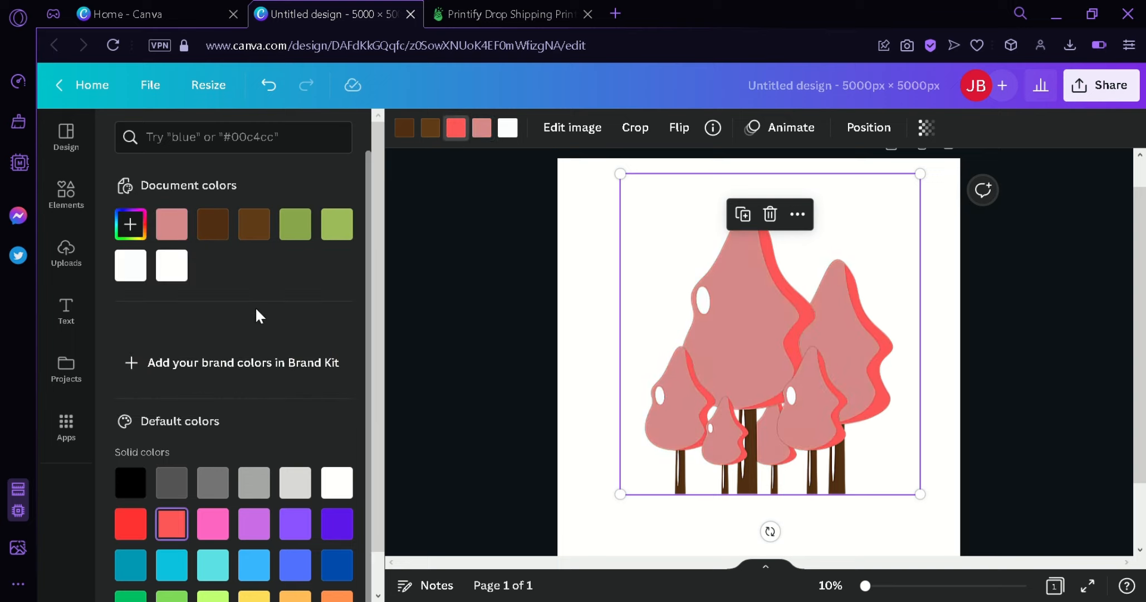
{"action": "left_click", "coordinate": [131, 225]}
{"action": "left_click_drag", "start_coordinate": [185, 294], "coordinate": [174, 265]}
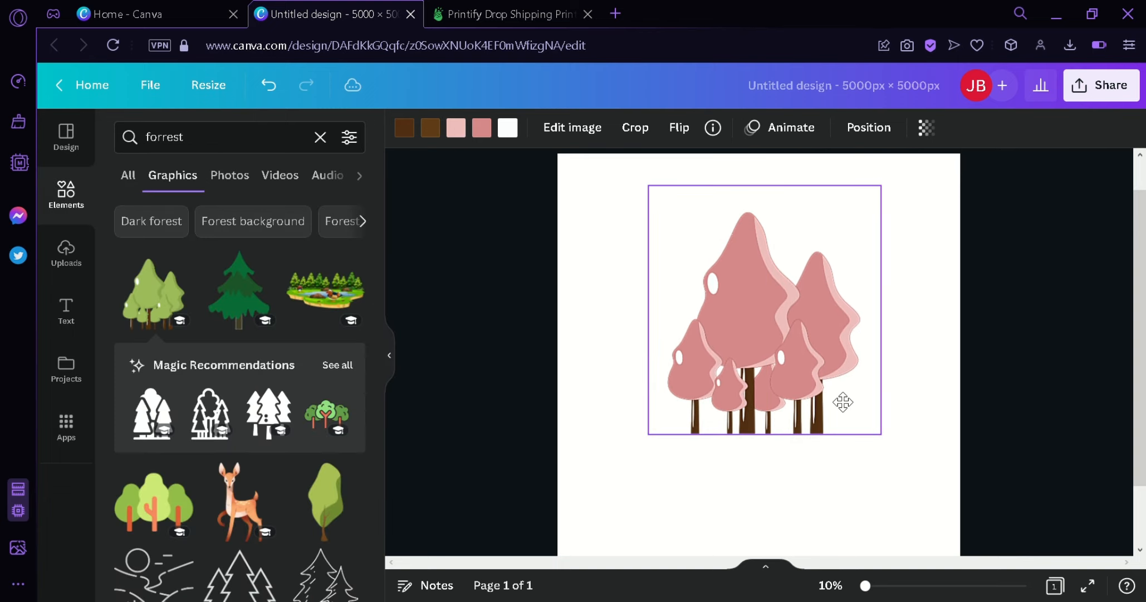
{"action": "mouse_move", "coordinate": [842, 401]}
{"action": "left_mouse_down"}
{"action": "mouse_move", "coordinate": [824, 384]}
{"action": "mouse_move", "coordinate": [838, 388]}
{"action": "left_mouse_up"}
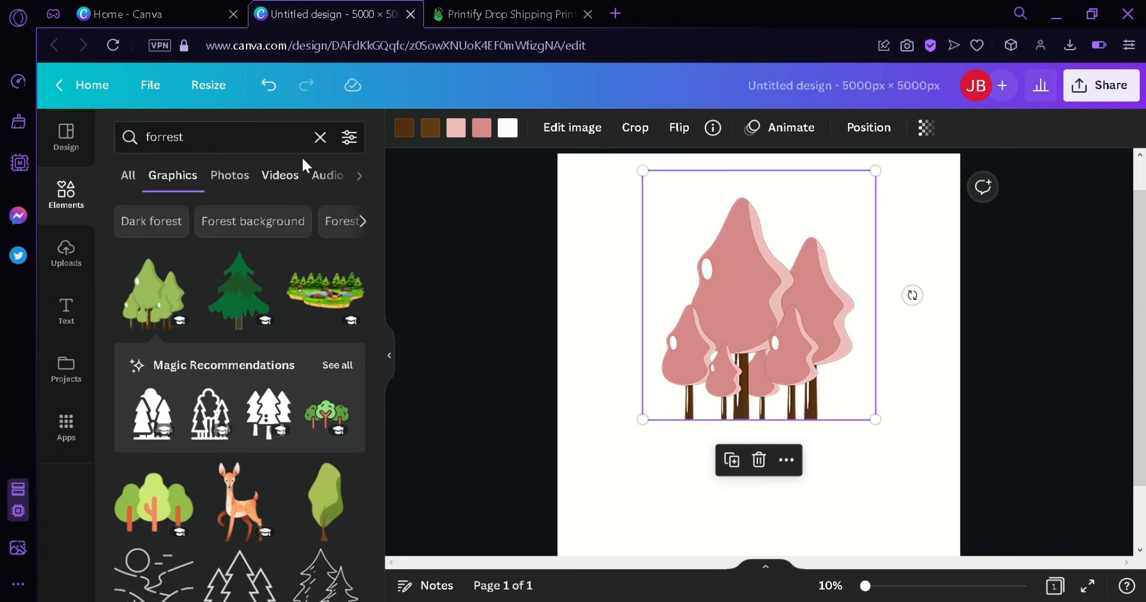
- Replace the element search with "ground" and show all matching graphics
{"action": "left_click", "coordinate": [320, 136]}
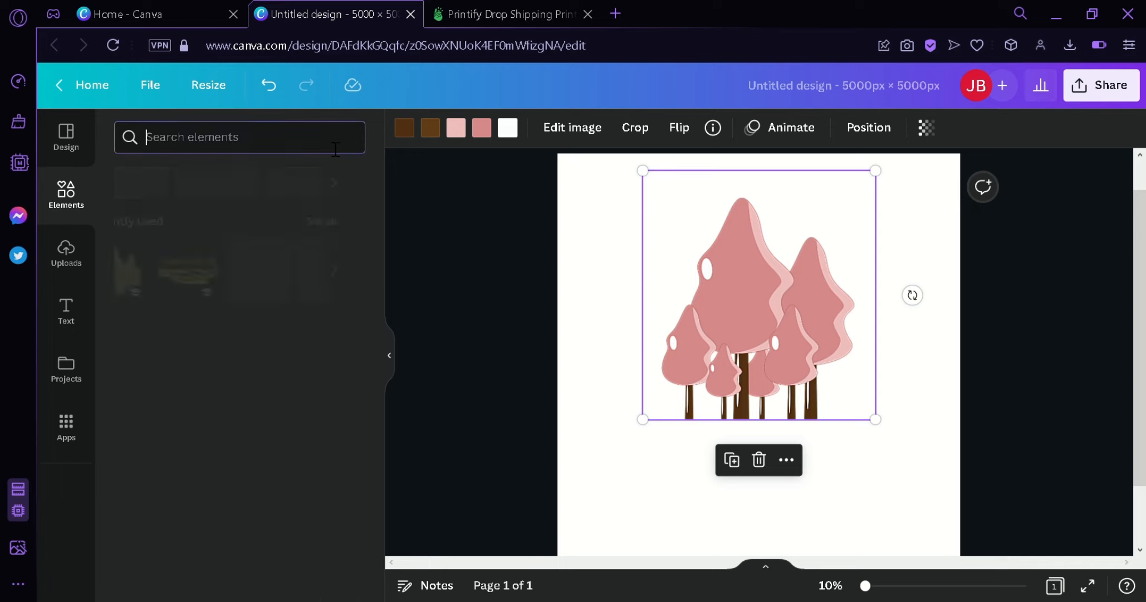
{"action": "type", "text": "ground"}
{"action": "key", "text": "Return"}
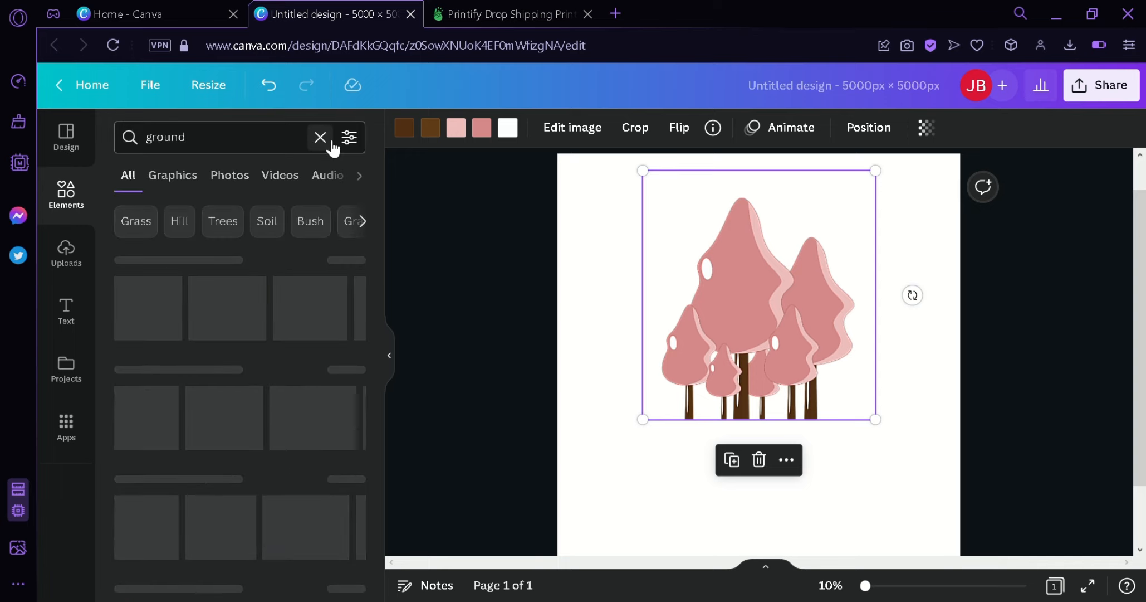
{"action": "left_click", "coordinate": [344, 259]}
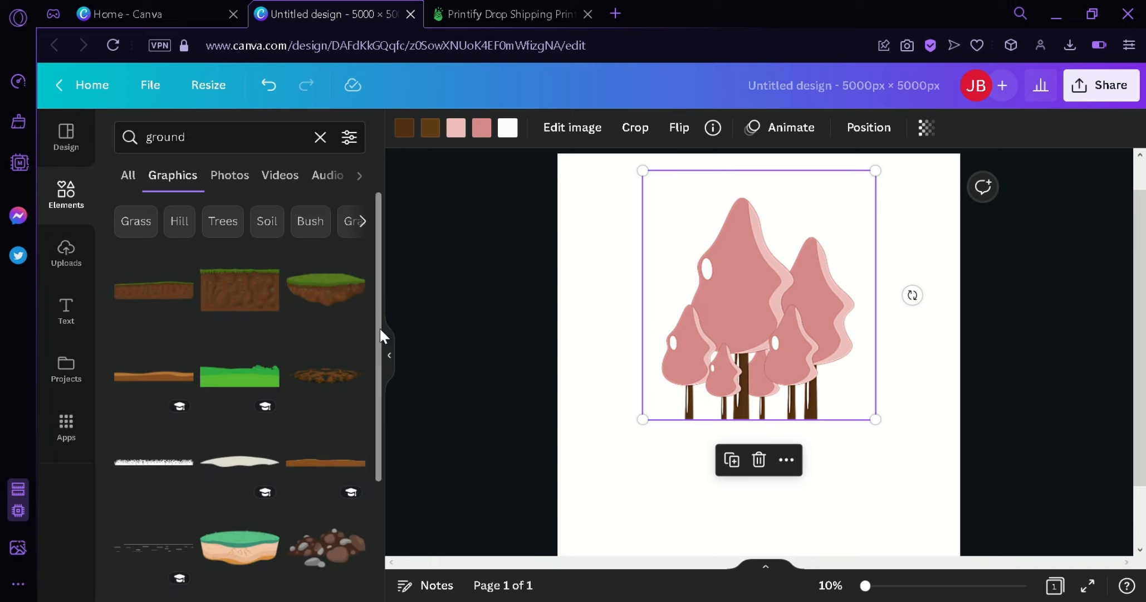
- Add the brown layered soil graphic and size it as a base spanning the trunks of the pink trees
{"action": "scroll", "coordinate": [372, 481], "scroll_direction": "down", "scroll_amount": 5}
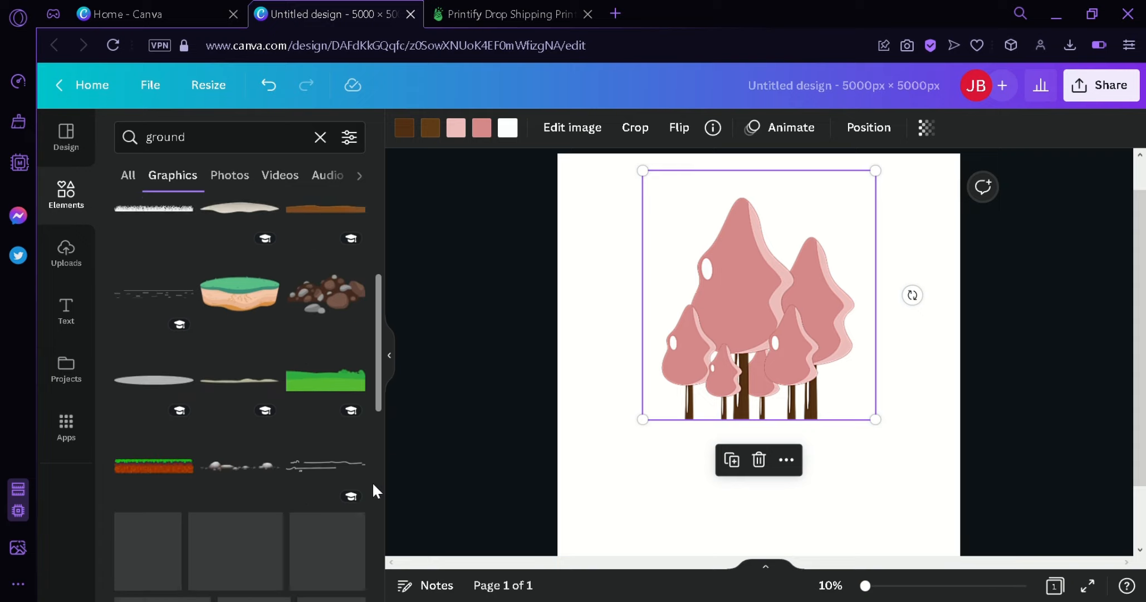
{"action": "scroll", "coordinate": [372, 502], "scroll_direction": "down", "scroll_amount": 2}
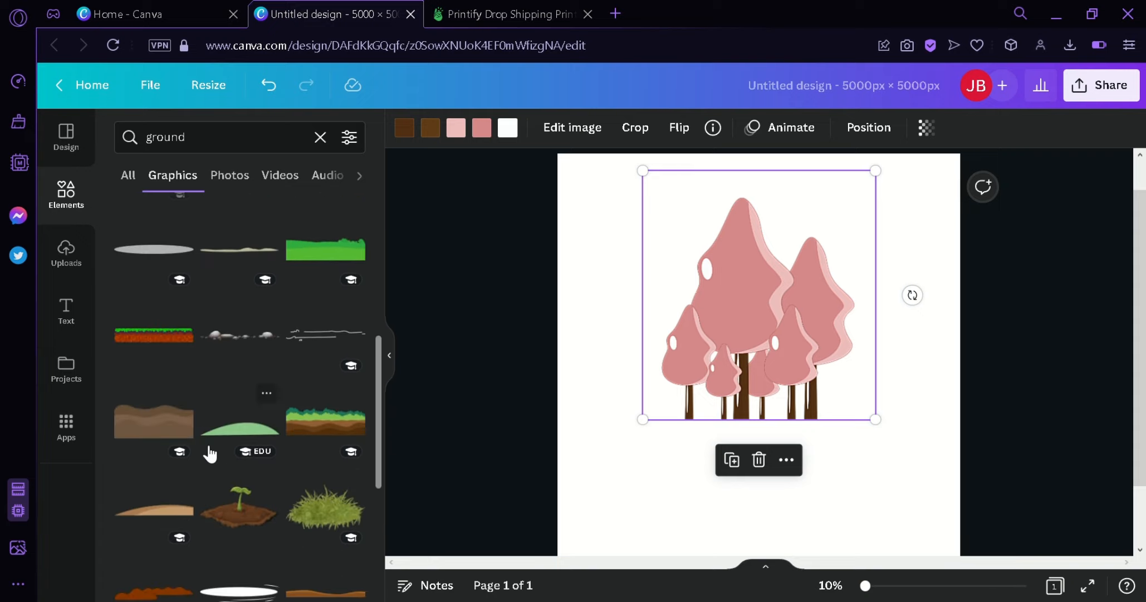
{"action": "mouse_move", "coordinate": [142, 428]}
{"action": "left_mouse_down"}
{"action": "mouse_move", "coordinate": [211, 445]}
{"action": "mouse_move", "coordinate": [647, 467]}
{"action": "left_mouse_up"}
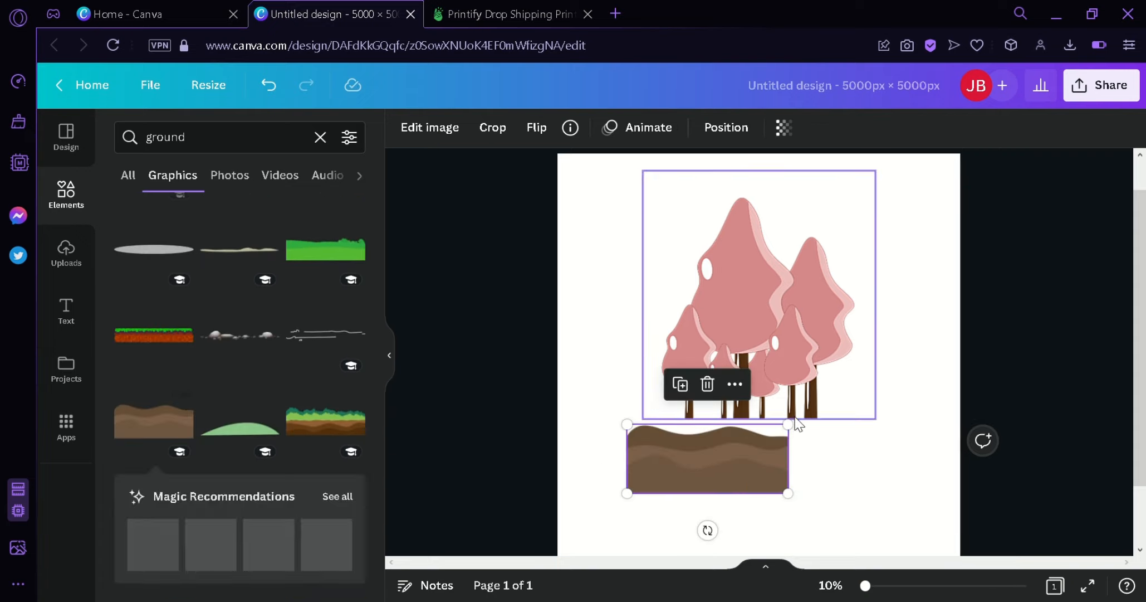
{"action": "left_click_drag", "start_coordinate": [785, 427], "coordinate": [1009, 440]}
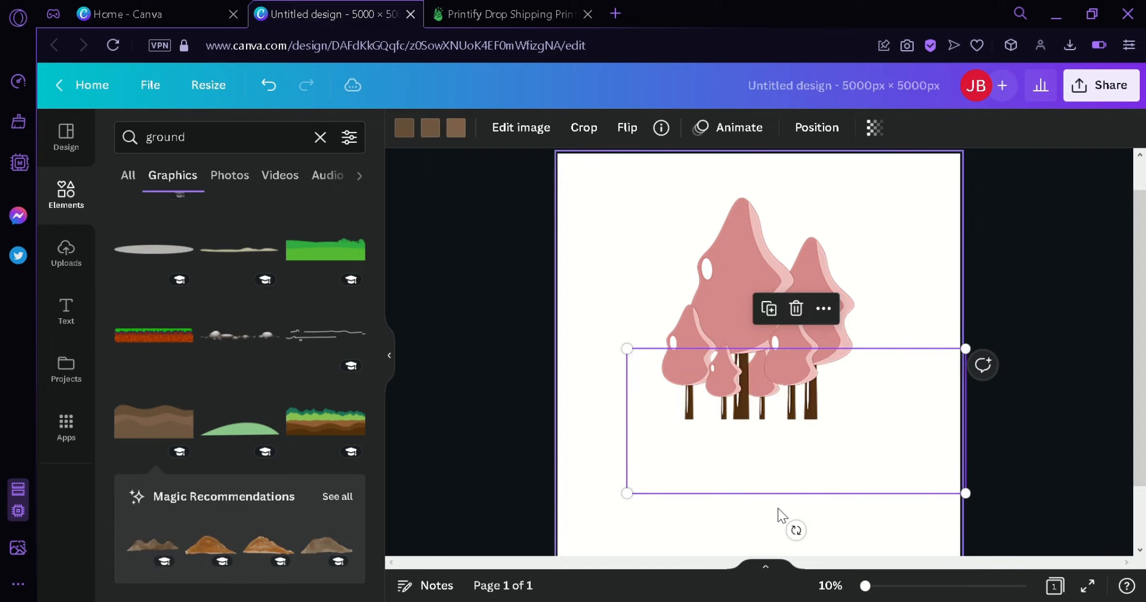
{"action": "left_click_drag", "start_coordinate": [746, 442], "coordinate": [724, 446]}
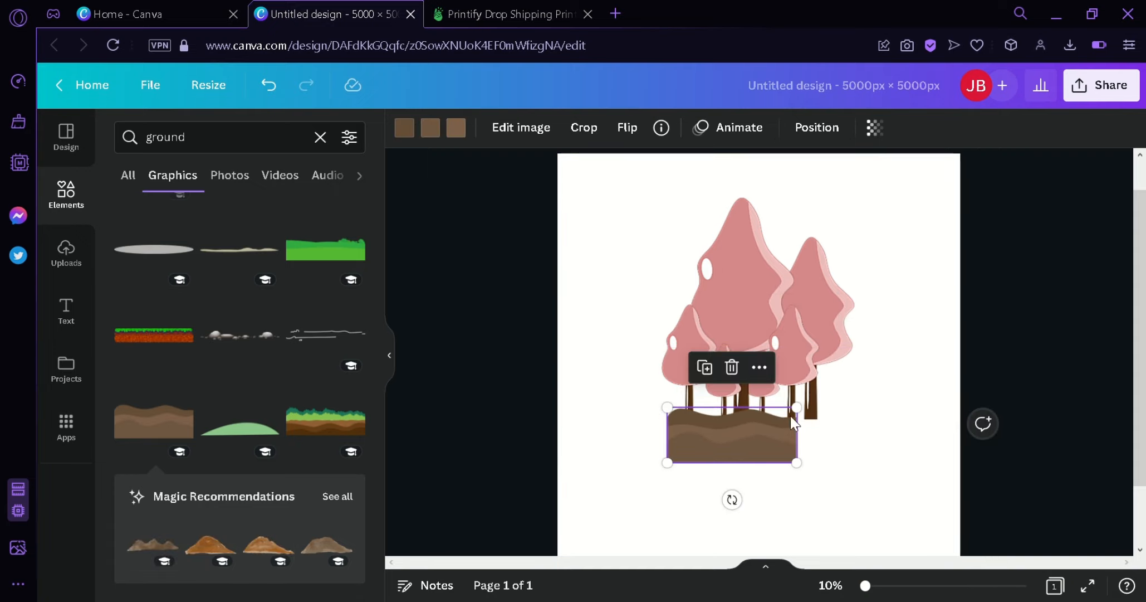
{"action": "left_click_drag", "start_coordinate": [795, 408], "coordinate": [844, 414]}
{"action": "left_click_drag", "start_coordinate": [784, 432], "coordinate": [786, 446]}
{"action": "left_click", "coordinate": [1008, 461]}
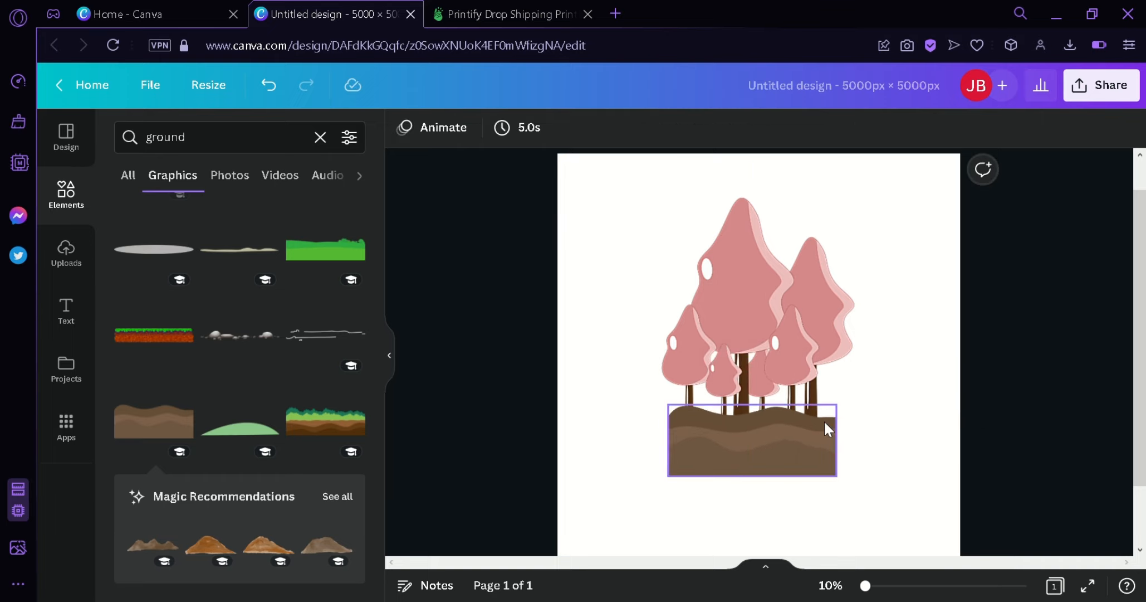
- Fine-tune the alignment between trees and soil block so that the trunks stand centred on the block
{"action": "left_click_drag", "start_coordinate": [775, 335], "coordinate": [779, 335]}
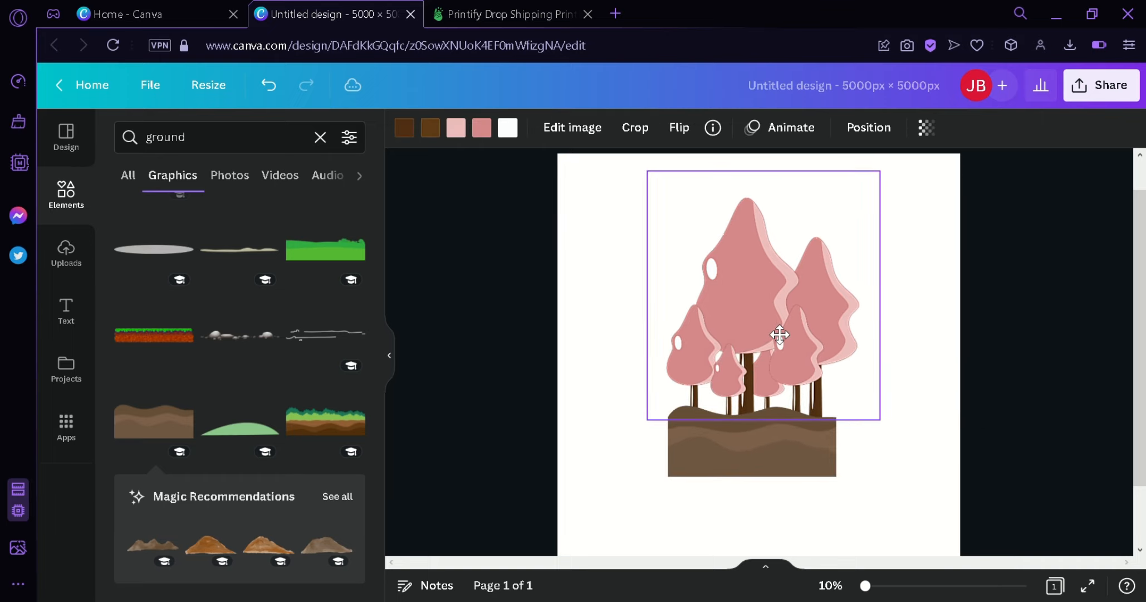
{"action": "left_click", "coordinate": [819, 440]}
{"action": "left_click_drag", "start_coordinate": [820, 440], "coordinate": [836, 453]}
{"action": "left_click", "coordinate": [1079, 452]}
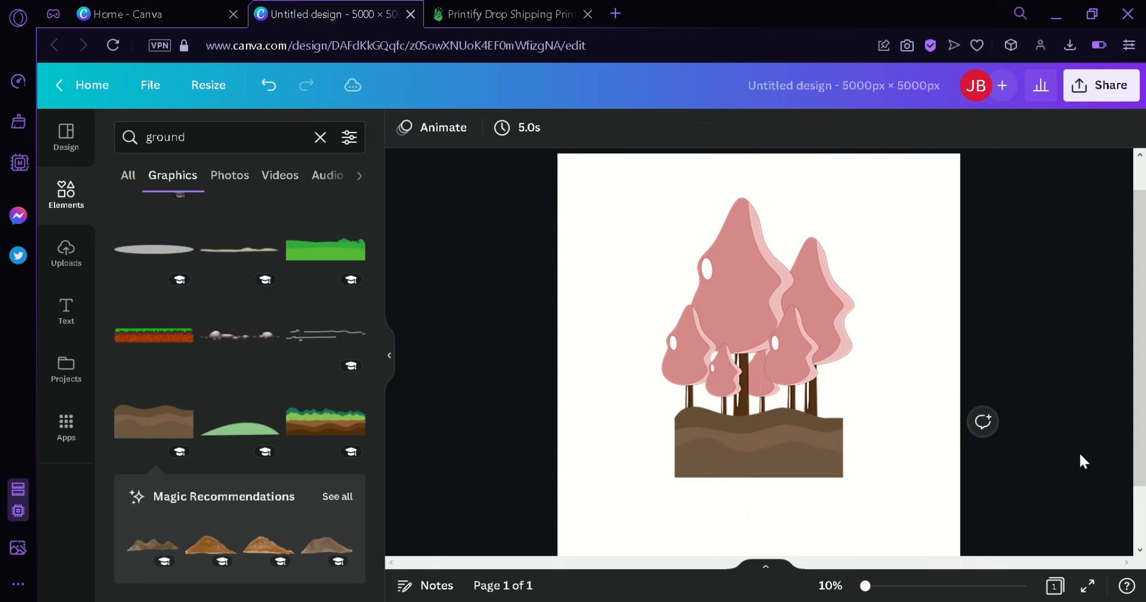
{"action": "scroll", "coordinate": [741, 371], "scroll_direction": "down", "scroll_amount": 1}
{"action": "scroll", "coordinate": [741, 371], "scroll_direction": "up", "scroll_amount": 2}
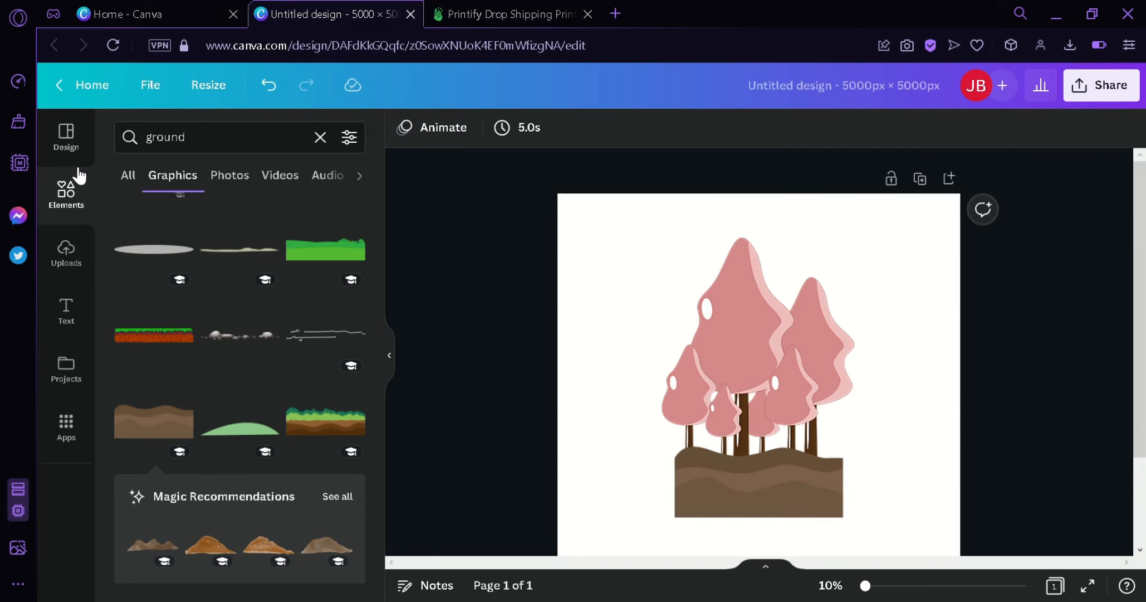
- Add the XOXO text style near the page's lower edge and change its wording to TREE
{"action": "left_click", "coordinate": [84, 315]}
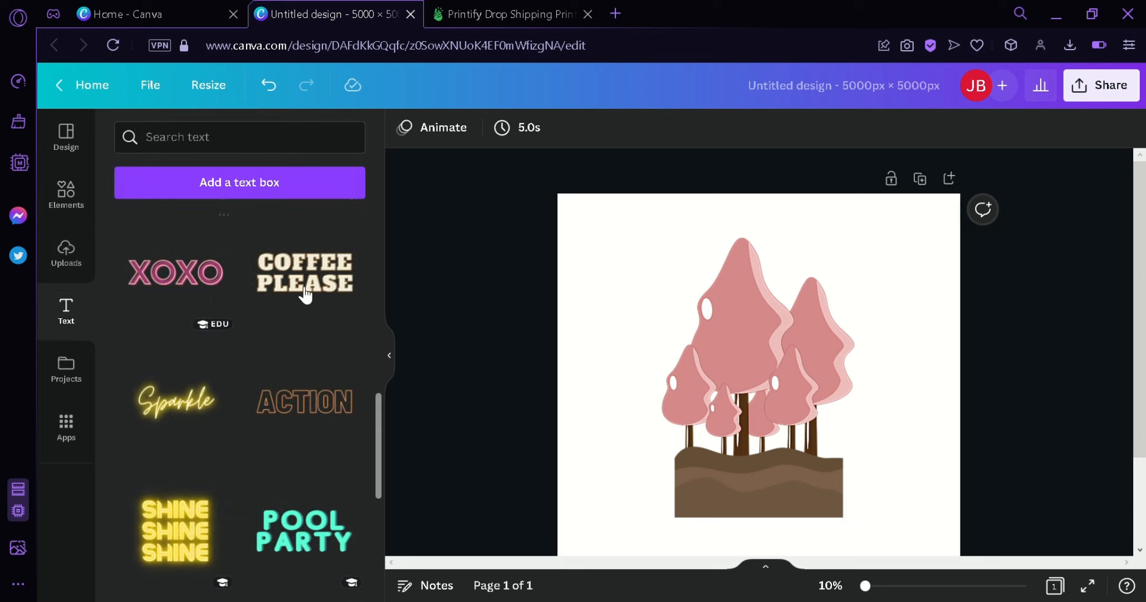
{"action": "scroll", "coordinate": [309, 390], "scroll_direction": "down", "scroll_amount": 3}
{"action": "scroll", "coordinate": [310, 438], "scroll_direction": "up", "scroll_amount": 3}
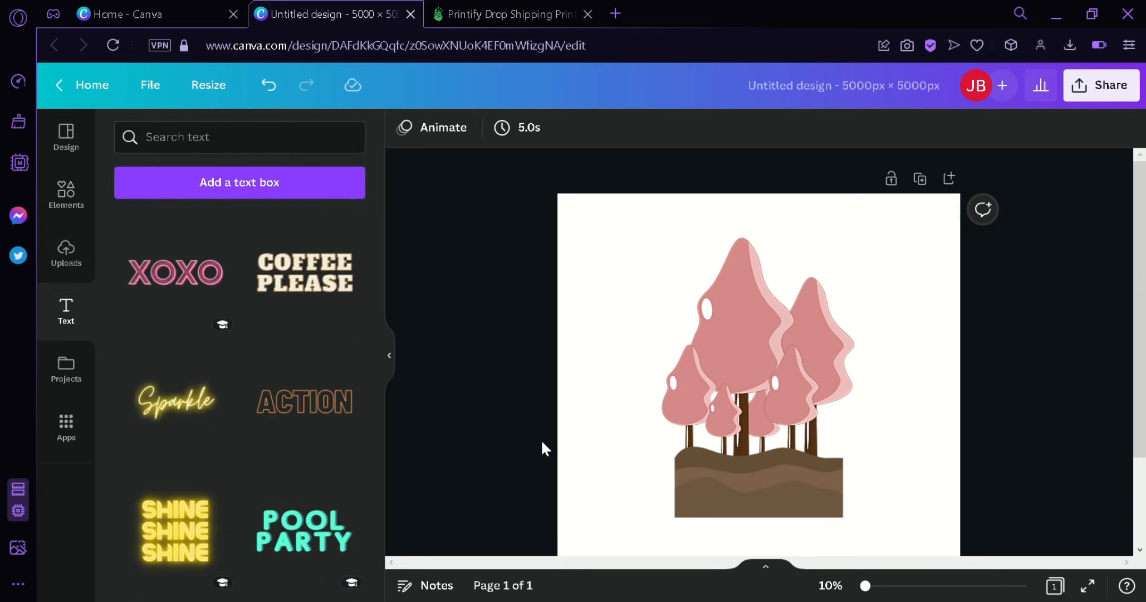
{"action": "left_click_drag", "start_coordinate": [187, 300], "coordinate": [663, 482]}
{"action": "scroll", "coordinate": [849, 458], "scroll_direction": "down", "scroll_amount": 2}
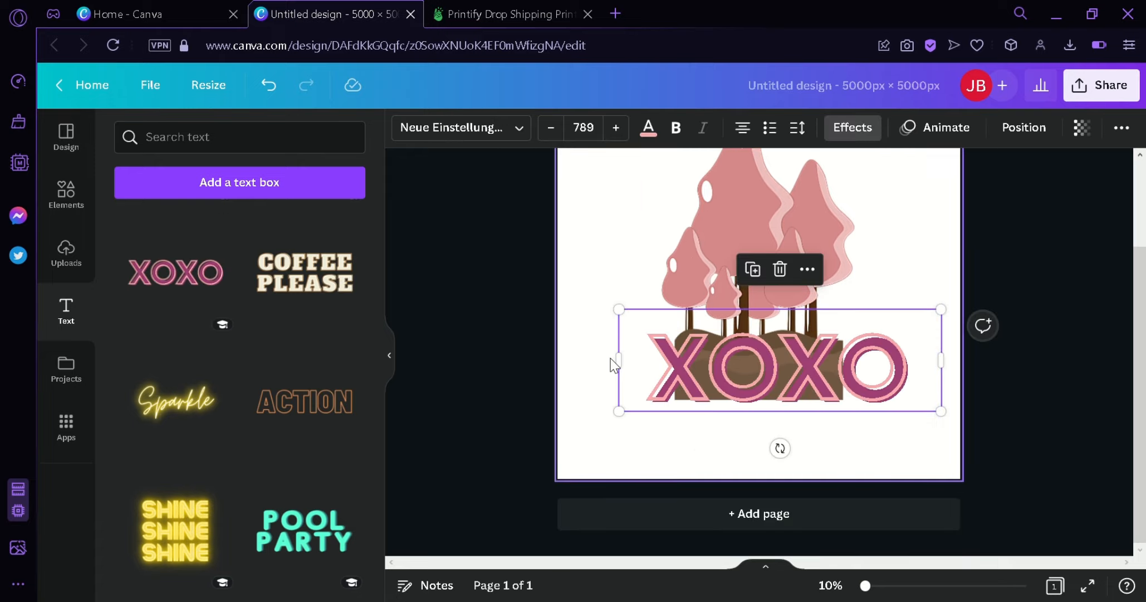
{"action": "left_click_drag", "start_coordinate": [779, 357], "coordinate": [779, 410]}
{"action": "double_click", "coordinate": [780, 410]}
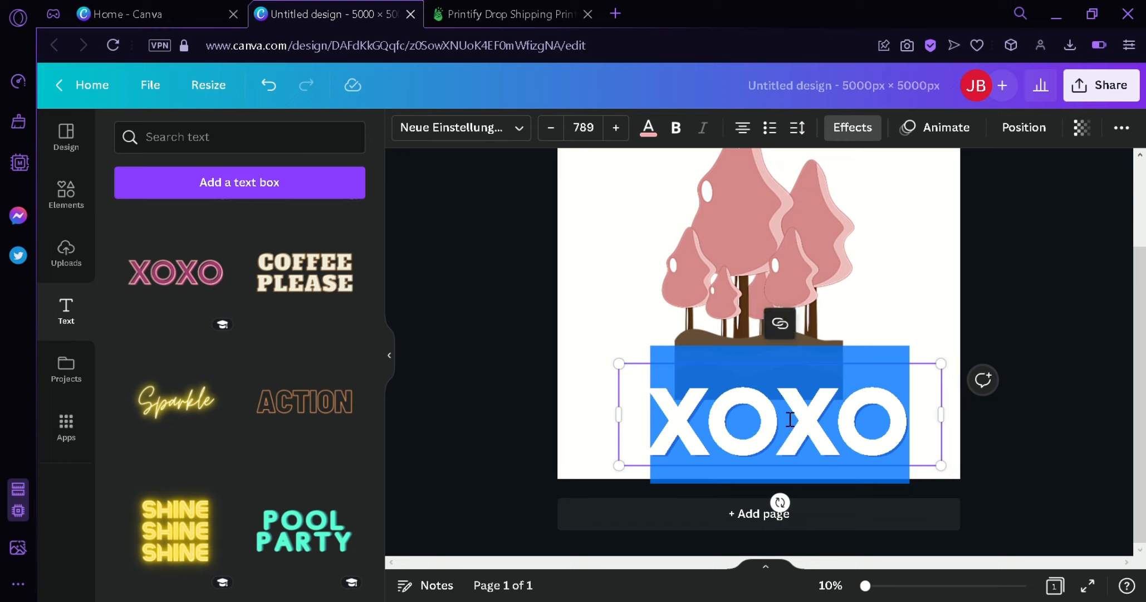
{"action": "type", "text": "TREE"}
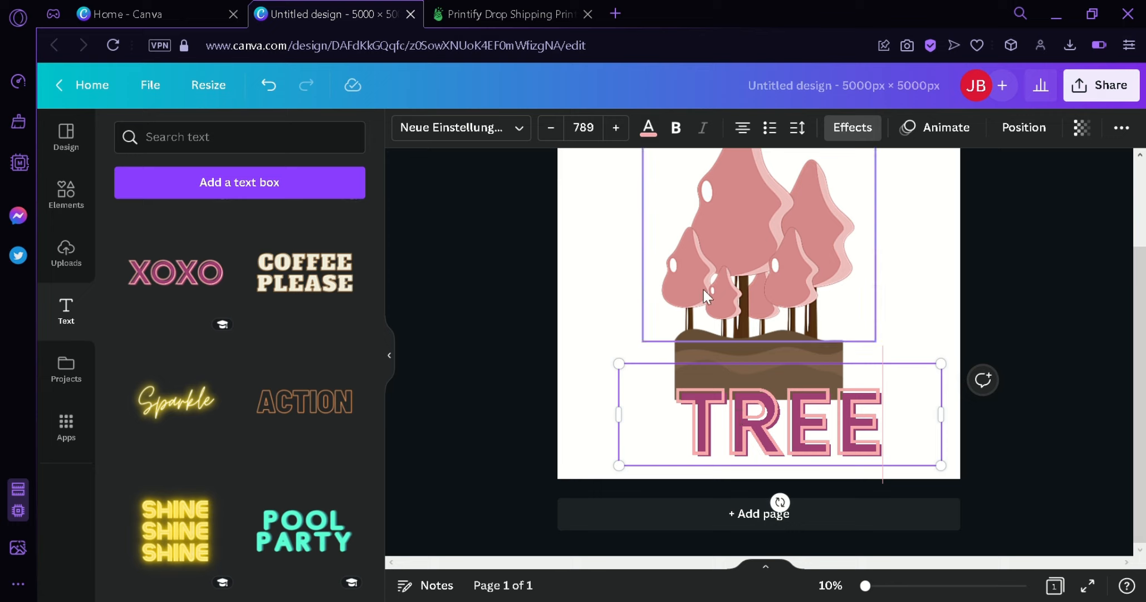
- Colour the TREE text's outline dark brown, then shrink the text and centre it below the soil block
{"action": "left_click", "coordinate": [648, 127]}
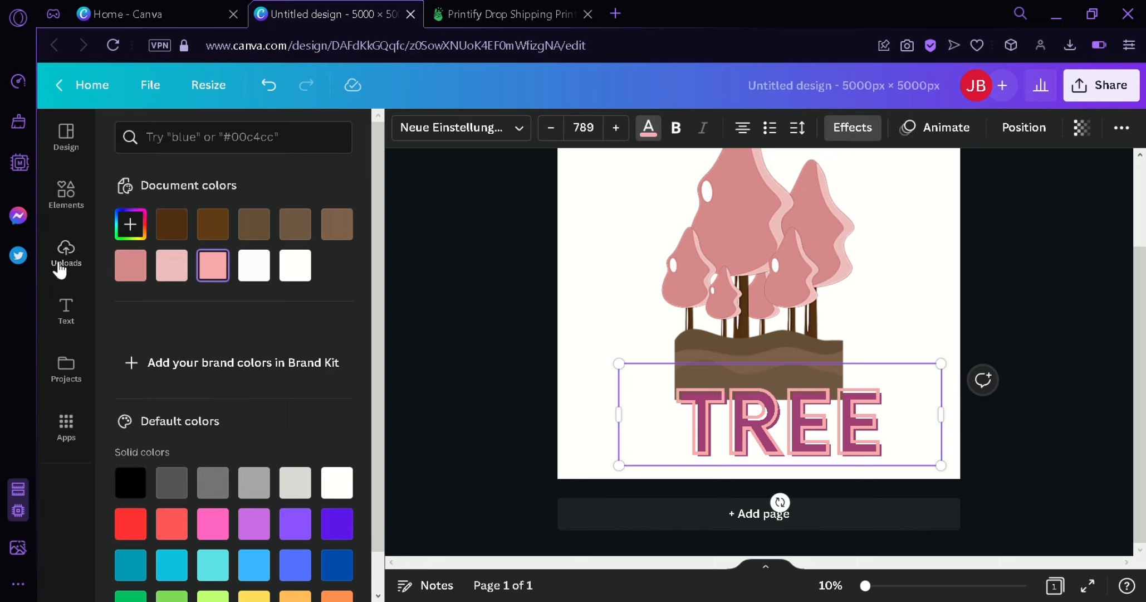
{"action": "left_click", "coordinate": [171, 224]}
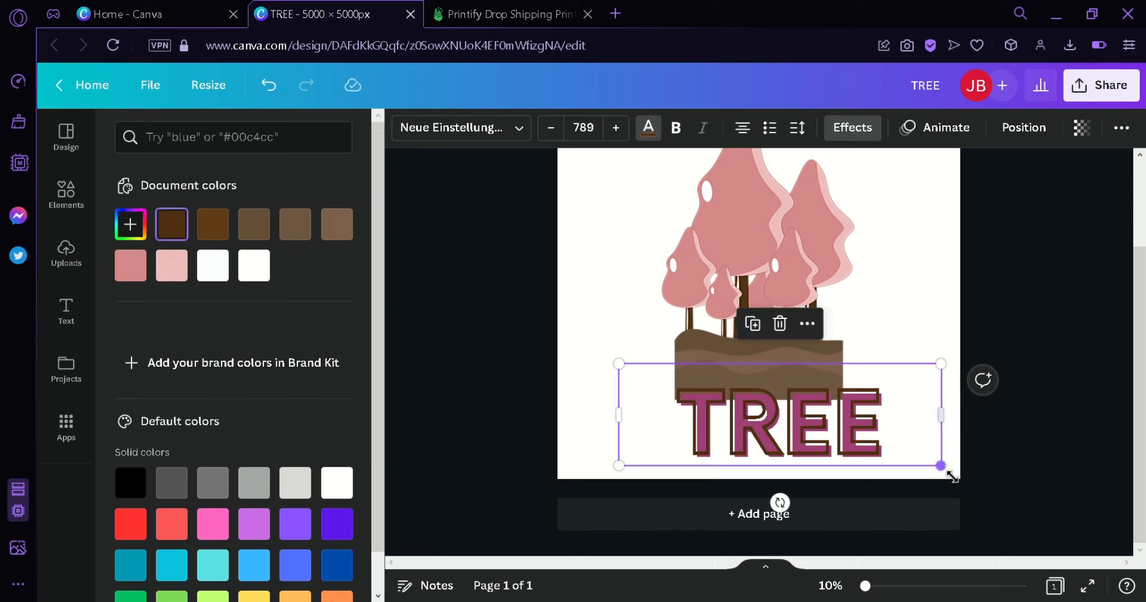
{"action": "left_click_drag", "start_coordinate": [941, 465], "coordinate": [832, 435]}
{"action": "left_click_drag", "start_coordinate": [774, 407], "coordinate": [811, 348]}
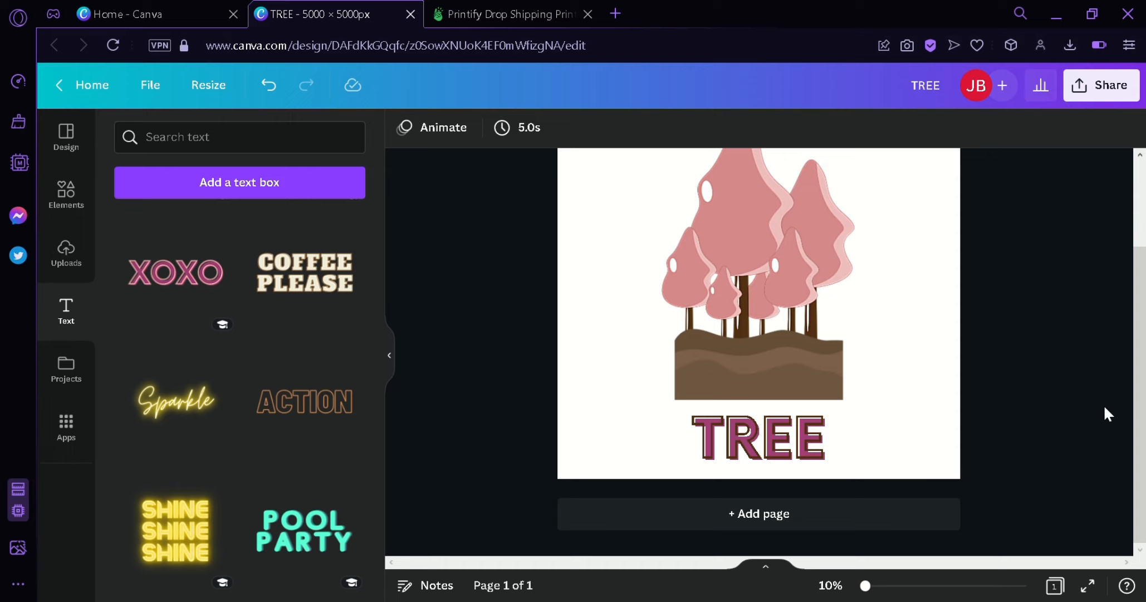
- Delete the trees, the soil block and the TREE text from the page
{"action": "key", "text": "ctrl+a"}
{"action": "key", "text": "Delete"}
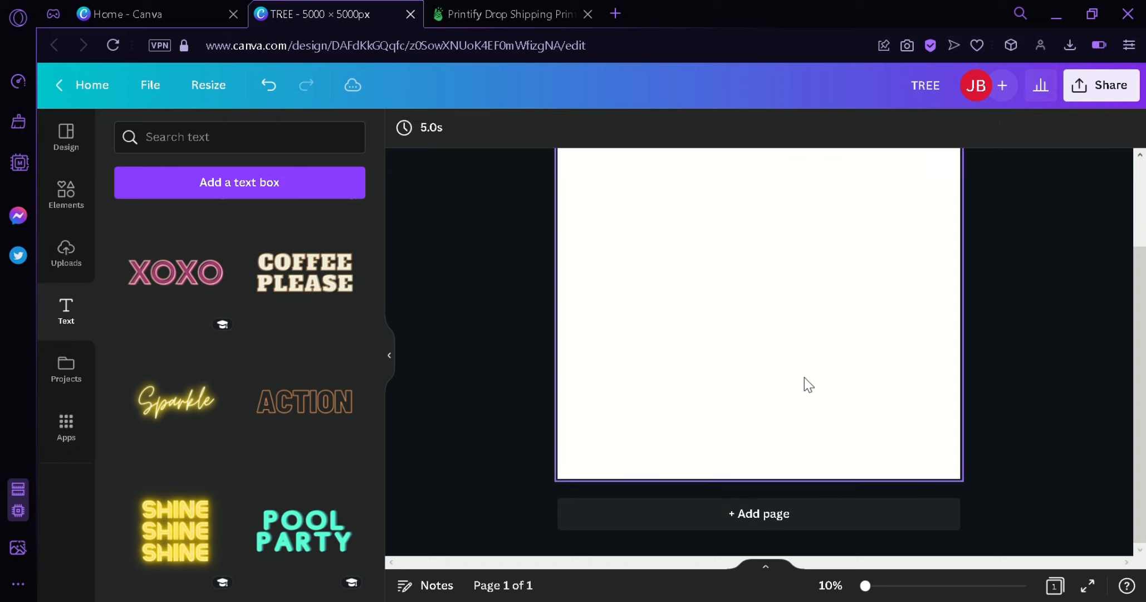
- Add the INSERT COIN text style and enlarge it to about size 933, centred horizontally across the page
{"action": "scroll", "coordinate": [365, 425], "scroll_direction": "down", "scroll_amount": 5}
{"action": "scroll", "coordinate": [367, 426], "scroll_direction": "down", "scroll_amount": 2}
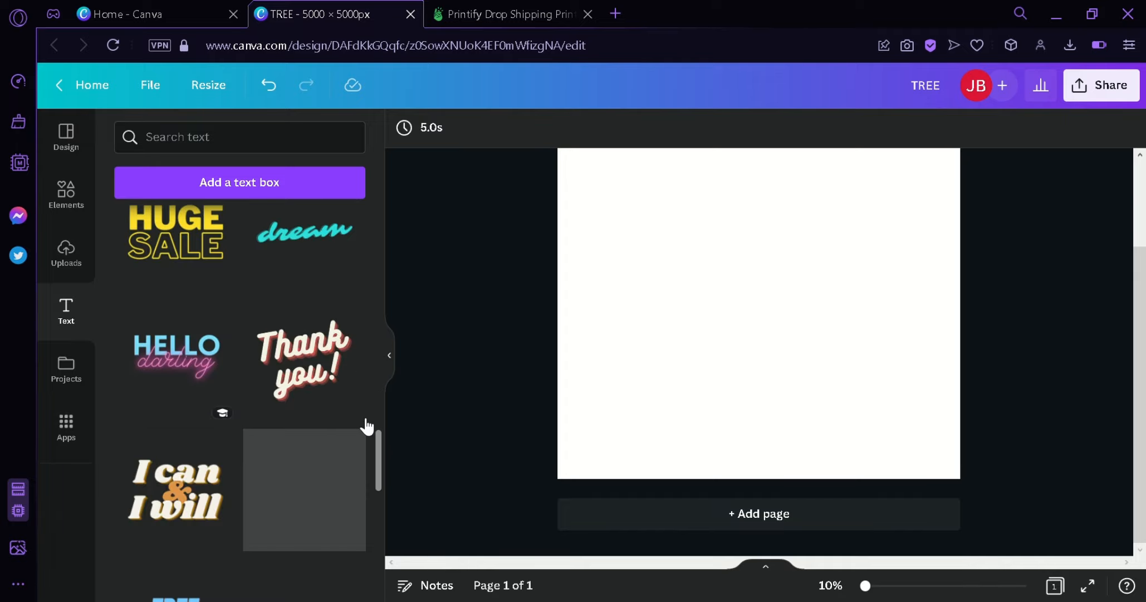
{"action": "scroll", "coordinate": [368, 425], "scroll_direction": "up", "scroll_amount": 1}
{"action": "scroll", "coordinate": [367, 425], "scroll_direction": "down", "scroll_amount": 1}
{"action": "scroll", "coordinate": [367, 426], "scroll_direction": "up", "scroll_amount": 1}
{"action": "left_click_drag", "start_coordinate": [234, 355], "coordinate": [729, 225]}
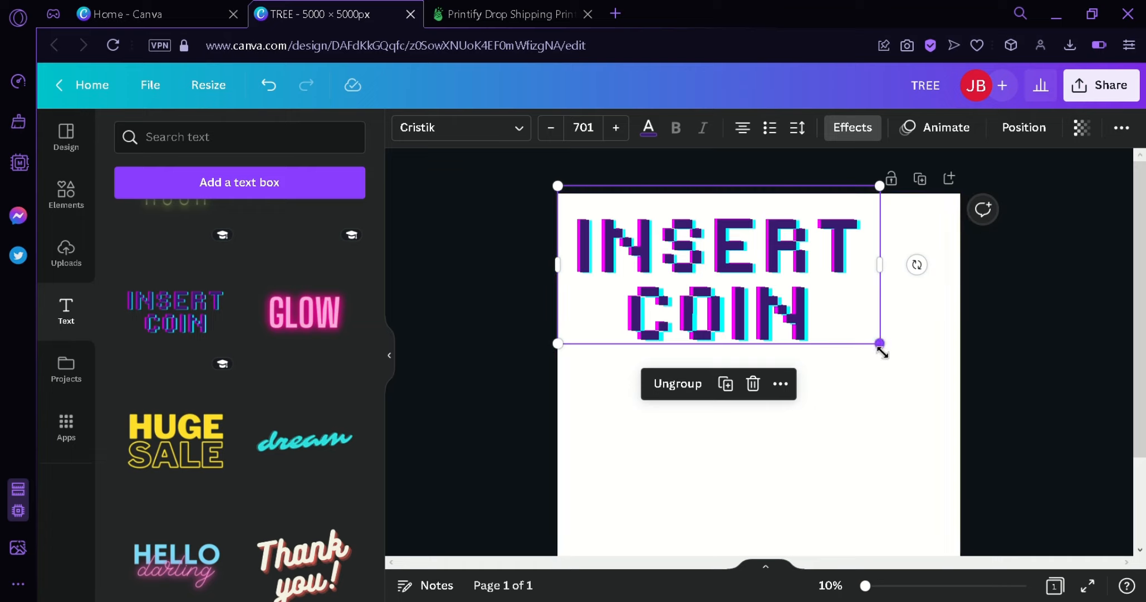
{"action": "left_click_drag", "start_coordinate": [883, 343], "coordinate": [852, 369]}
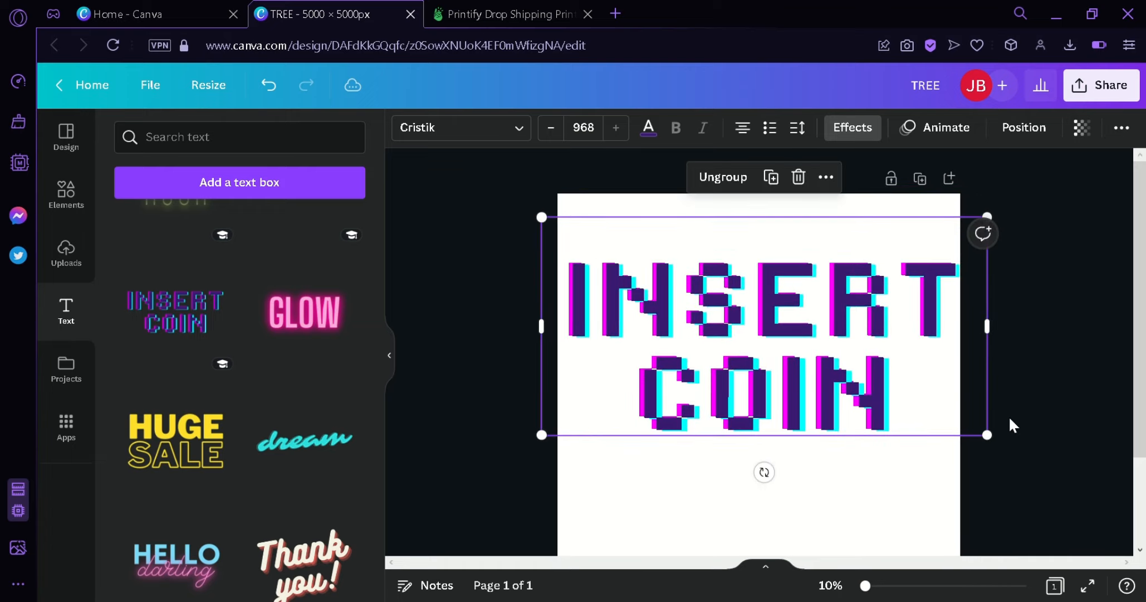
{"action": "left_click_drag", "start_coordinate": [987, 434], "coordinate": [972, 426]}
{"action": "left_click_drag", "start_coordinate": [885, 379], "coordinate": [893, 406]}
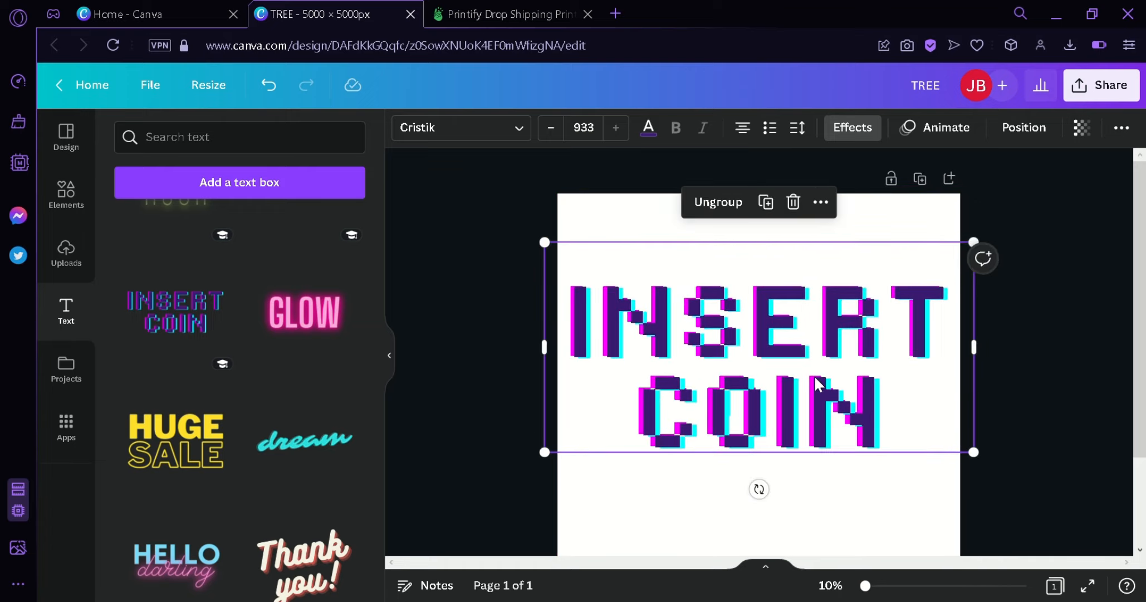
{"action": "scroll", "coordinate": [606, 393], "scroll_direction": "down", "scroll_amount": 2}
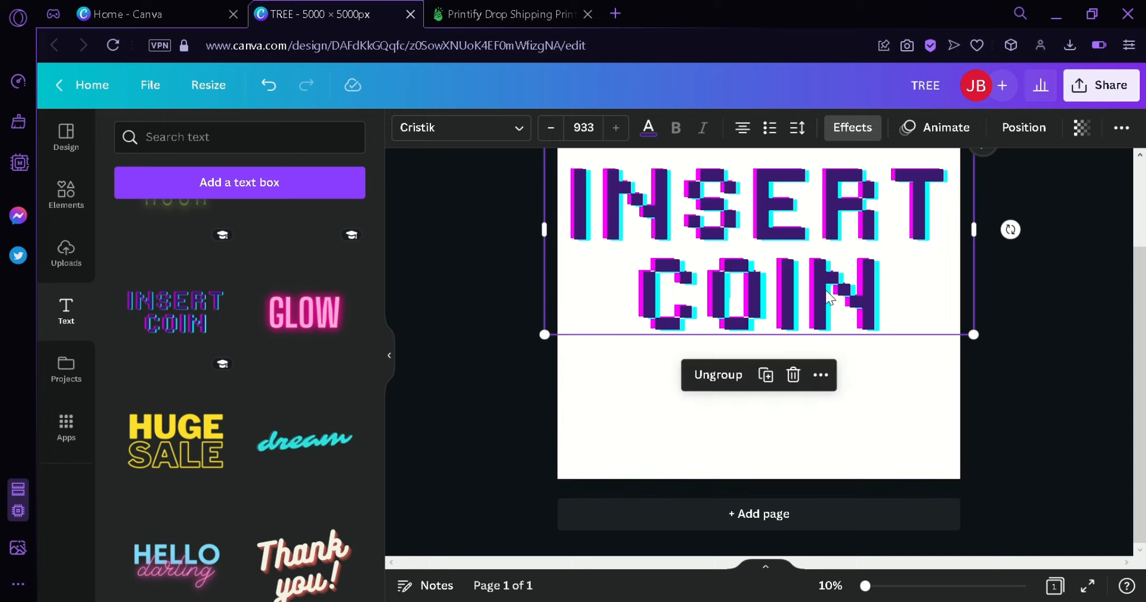
- Delete the INSERT COIN text and place the You're Invited! text style on the page
{"action": "key", "text": "Delete"}
{"action": "scroll", "coordinate": [325, 384], "scroll_direction": "down", "scroll_amount": 5}
{"action": "scroll", "coordinate": [325, 379], "scroll_direction": "down", "scroll_amount": 3}
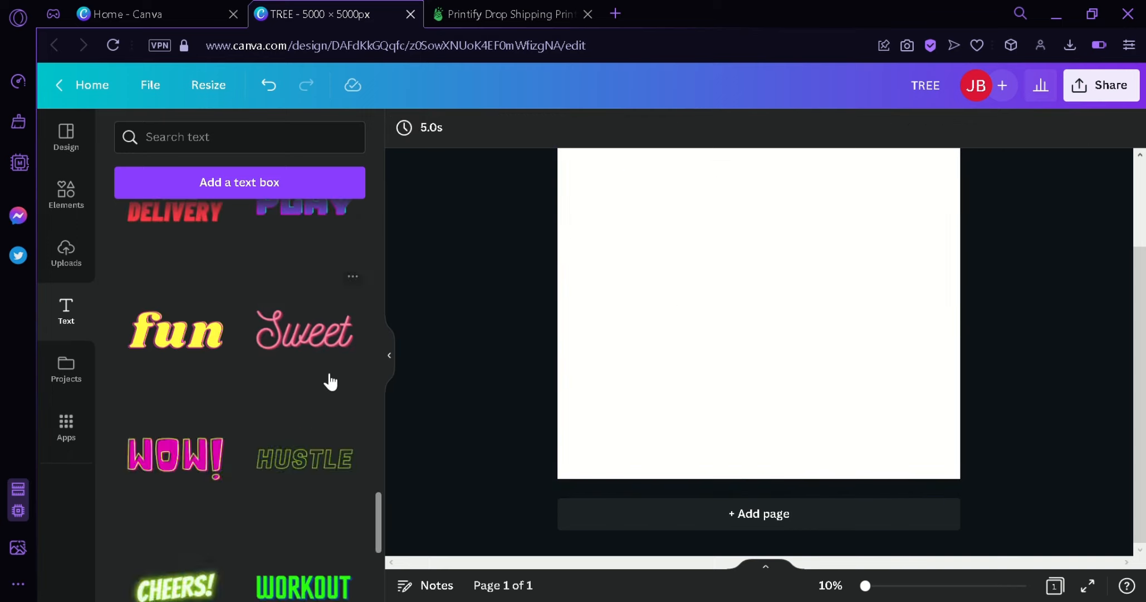
{"action": "scroll", "coordinate": [325, 370], "scroll_direction": "up", "scroll_amount": 3}
{"action": "scroll", "coordinate": [324, 370], "scroll_direction": "down", "scroll_amount": 6}
{"action": "scroll", "coordinate": [312, 322], "scroll_direction": "up", "scroll_amount": 6}
{"action": "left_click_drag", "start_coordinate": [305, 314], "coordinate": [697, 214]}
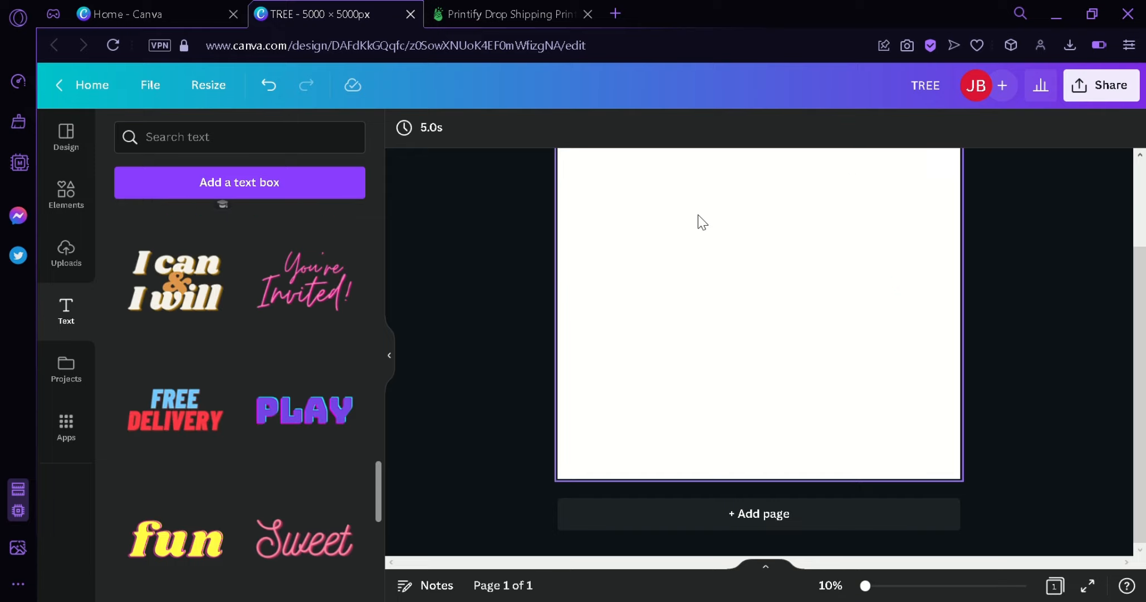
- Change the word Invited! to Amazing, then resize and reposition the text so the word fits on one line
{"action": "left_click", "coordinate": [761, 302]}
{"action": "left_click", "coordinate": [771, 312]}
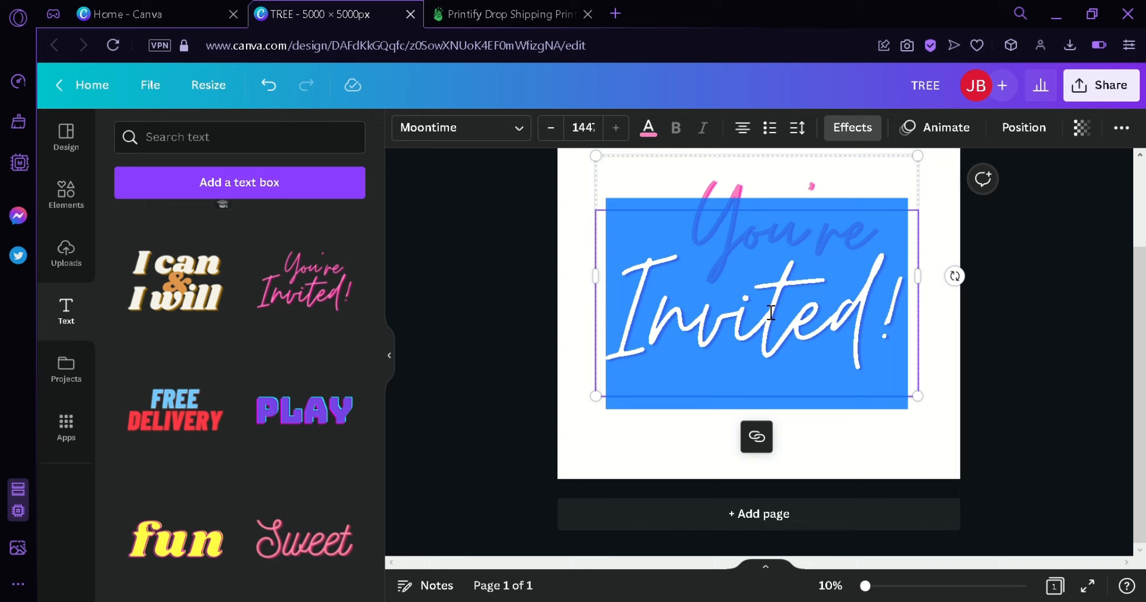
{"action": "type", "text": "A"}
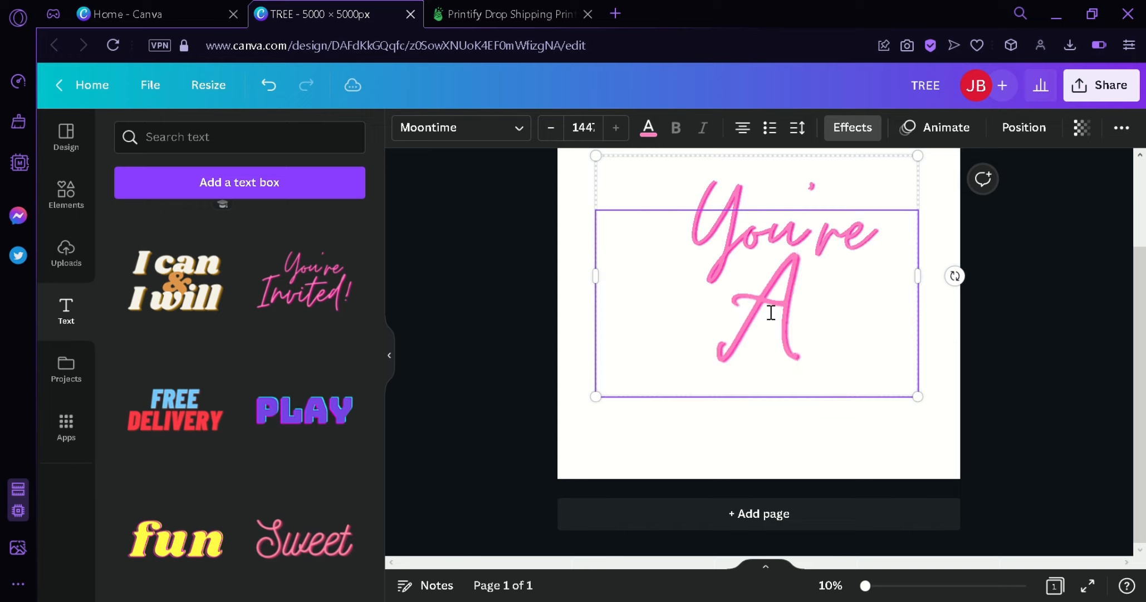
{"action": "type", "text": "mazing"}
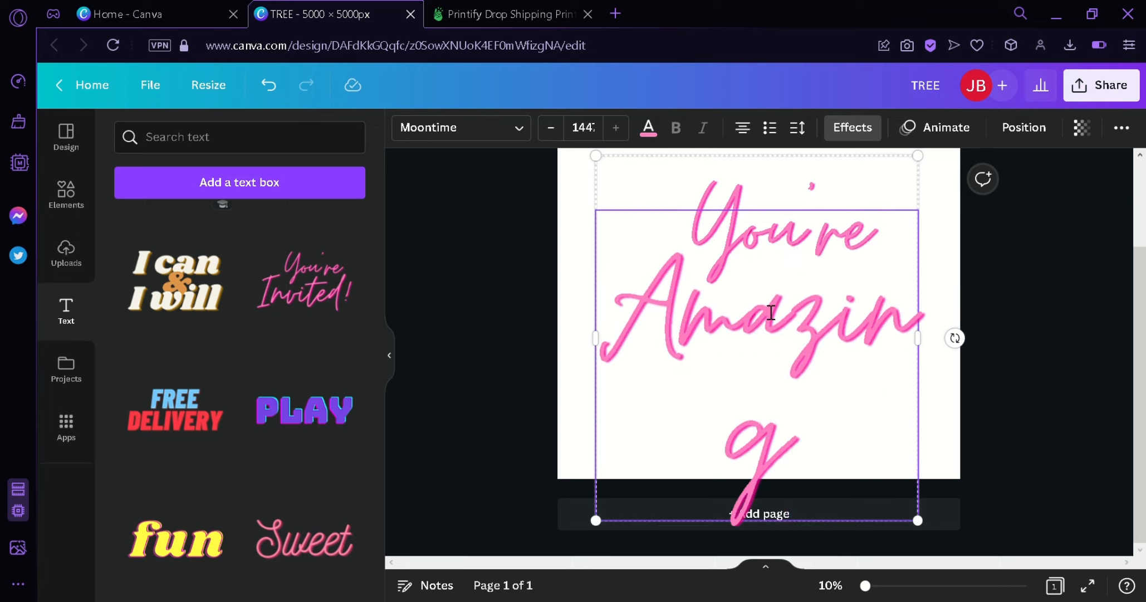
{"action": "left_click_drag", "start_coordinate": [920, 342], "coordinate": [999, 353]}
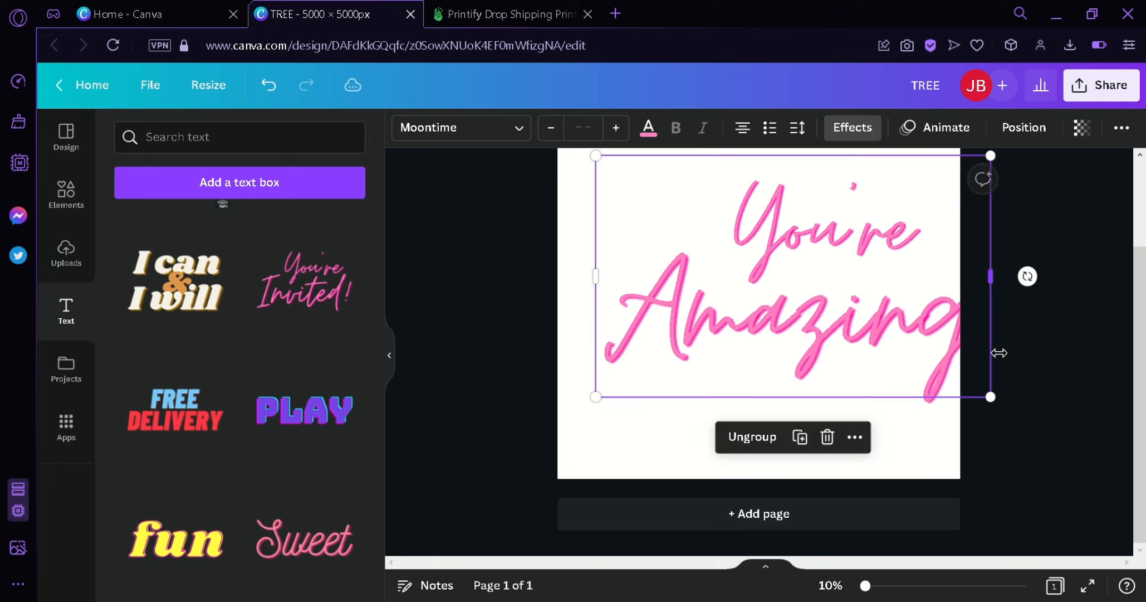
{"action": "left_click_drag", "start_coordinate": [950, 399], "coordinate": [899, 373]}
{"action": "left_click_drag", "start_coordinate": [793, 325], "coordinate": [816, 345]}
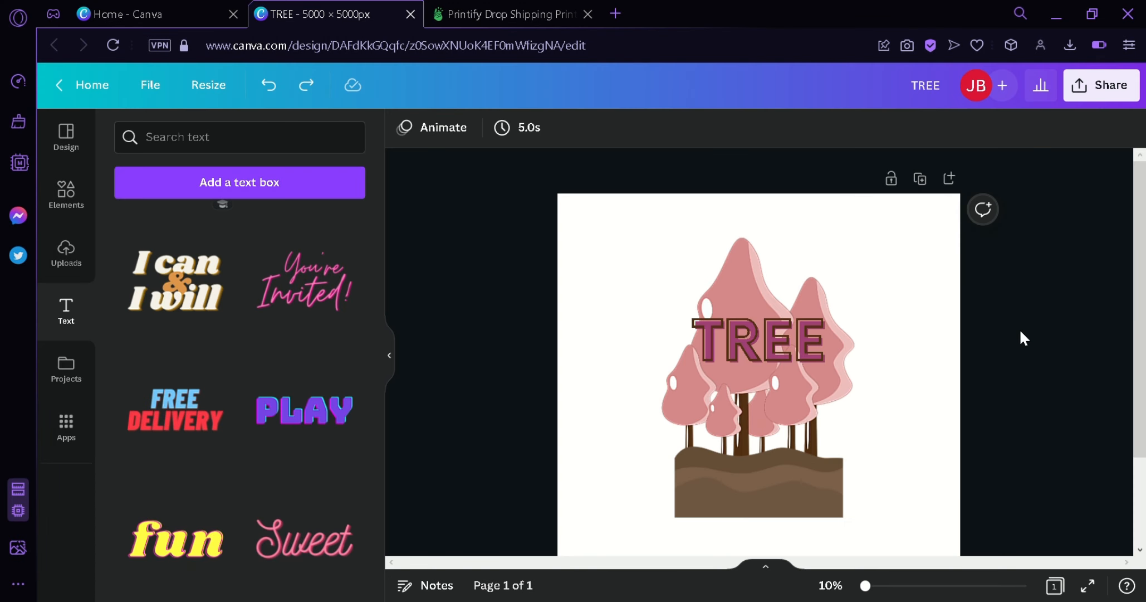
- Download the TREE design as a 5,000 × 5,000 px PNG with a transparent background
{"action": "scroll", "coordinate": [1143, 289], "scroll_direction": "down", "scroll_amount": 1}
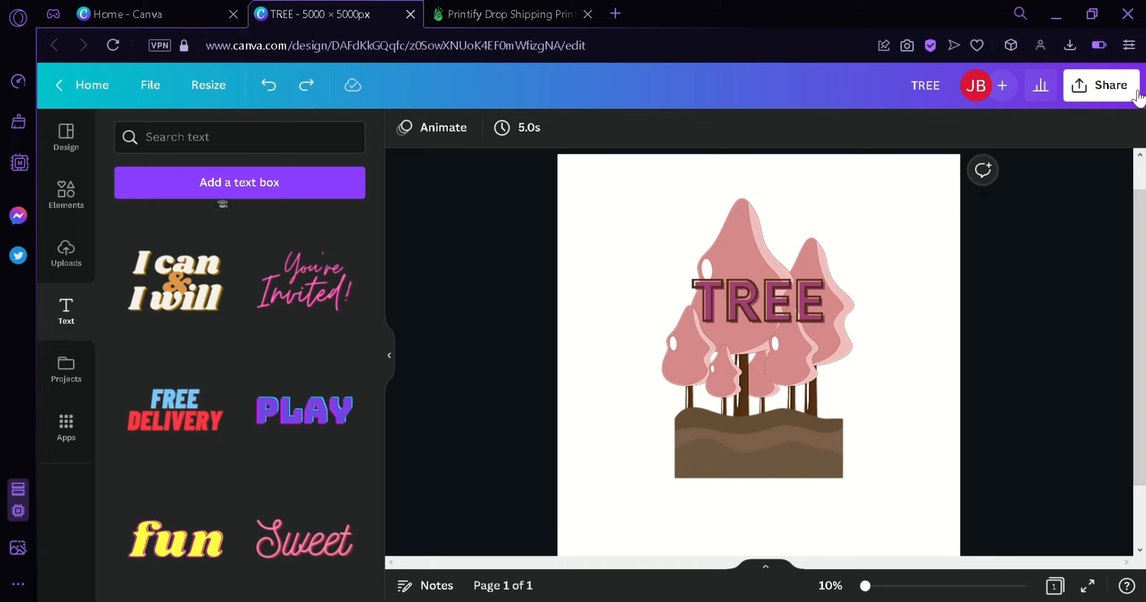
{"action": "left_click", "coordinate": [1101, 85]}
{"action": "scroll", "coordinate": [1087, 261], "scroll_direction": "down", "scroll_amount": 2}
{"action": "scroll", "coordinate": [1088, 256], "scroll_direction": "up", "scroll_amount": 2}
{"action": "scroll", "coordinate": [1083, 262], "scroll_direction": "down", "scroll_amount": 2}
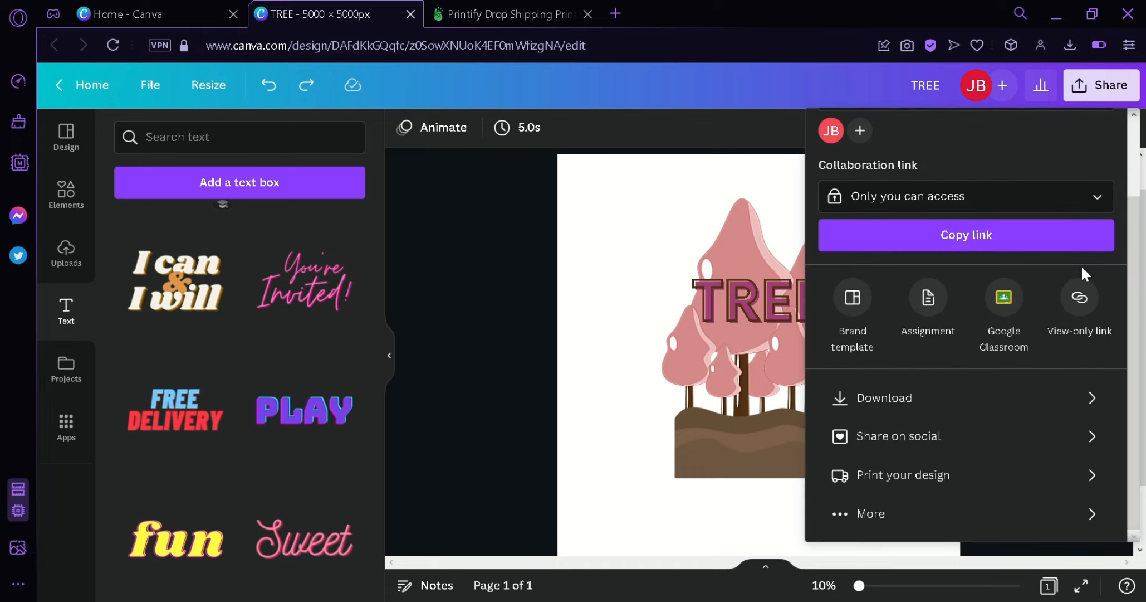
{"action": "left_click", "coordinate": [955, 412]}
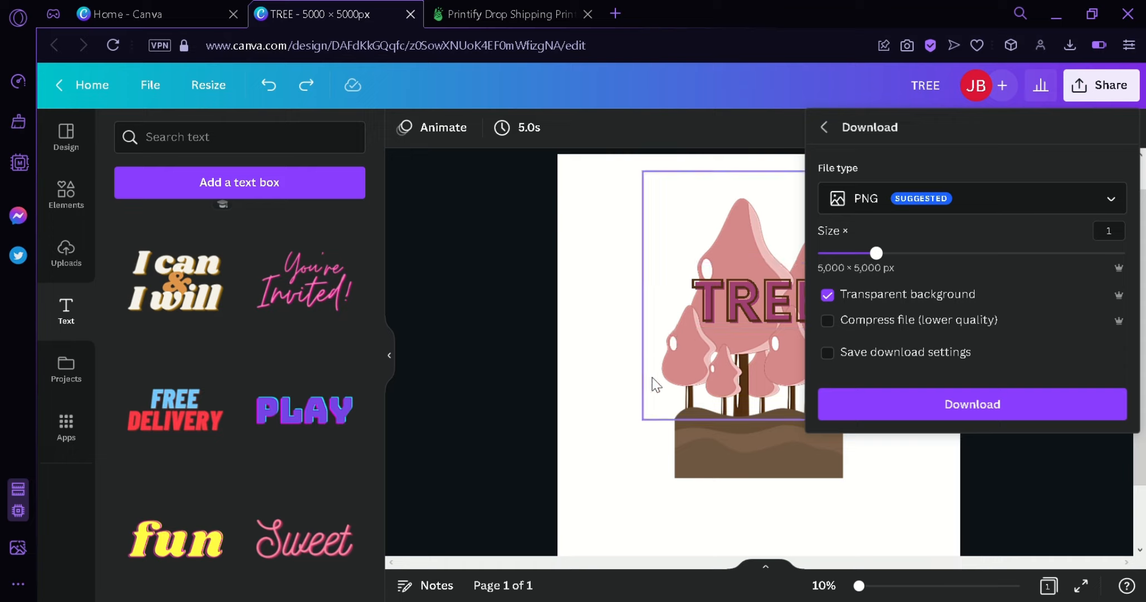
{"action": "left_click", "coordinate": [1021, 211]}
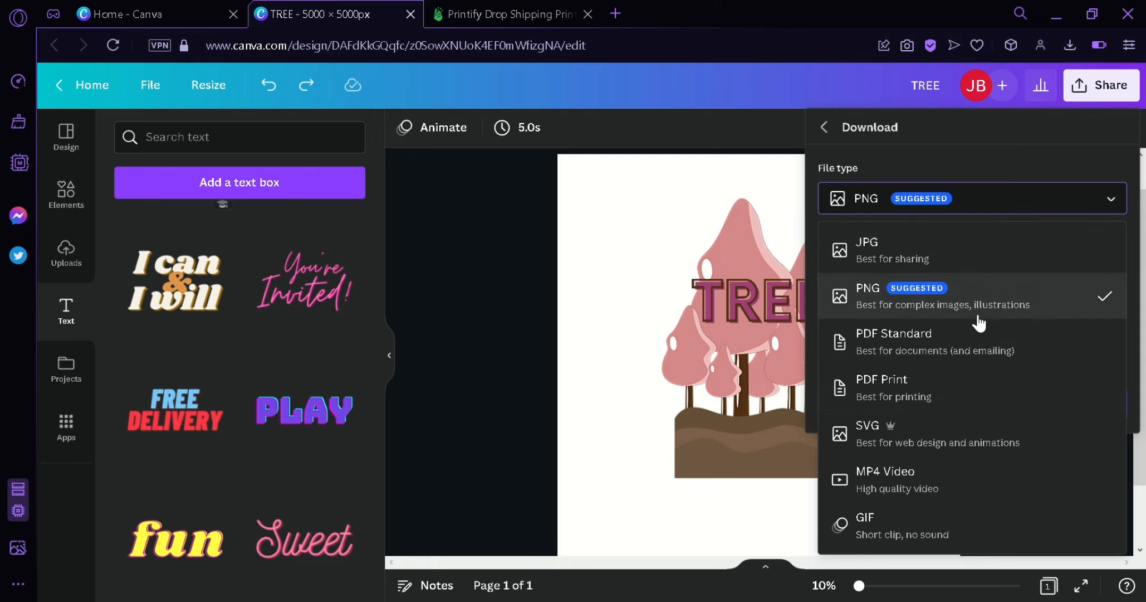
{"action": "left_click", "coordinate": [1094, 212]}
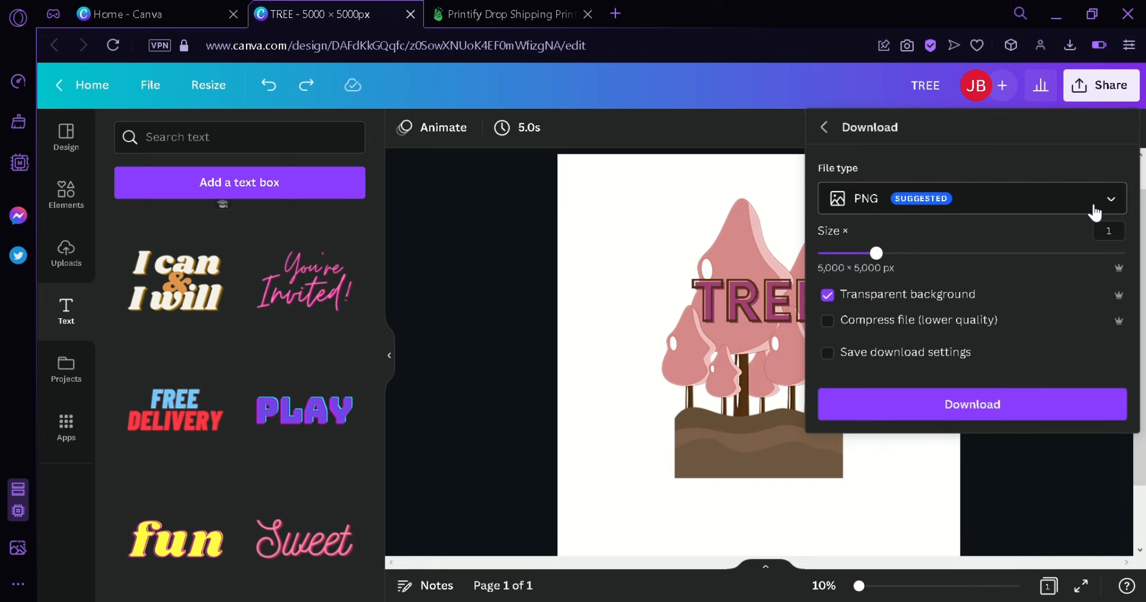
{"action": "left_click", "coordinate": [901, 411]}
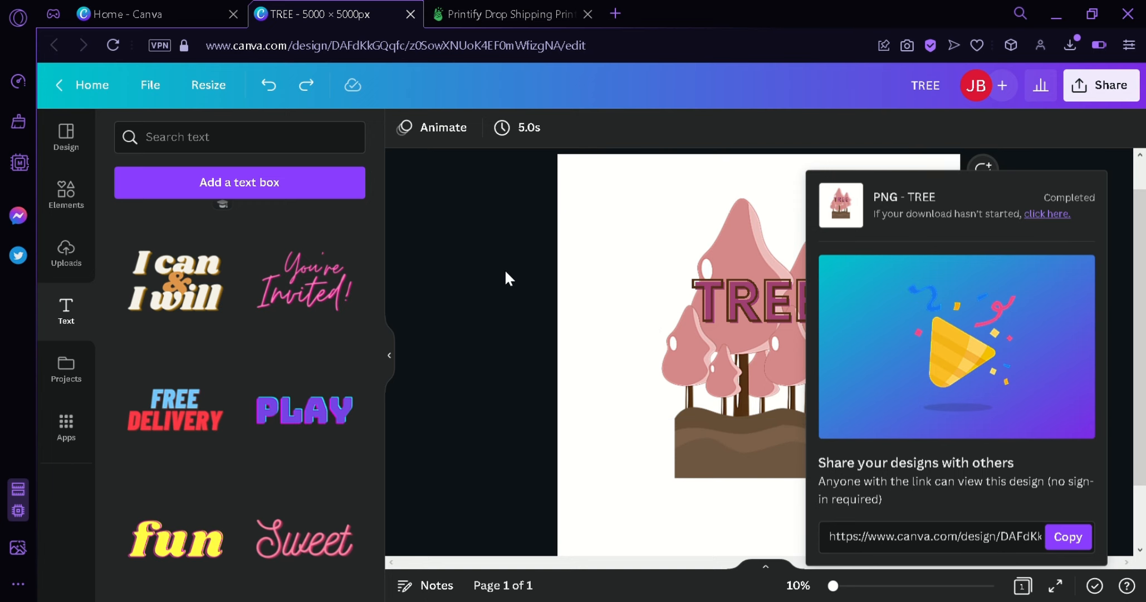
- Switch to Printify and start designing the men's Unisex Garment-Dyed T-shirt with Dimona Tee as print provider
{"action": "left_click", "coordinate": [486, 12]}
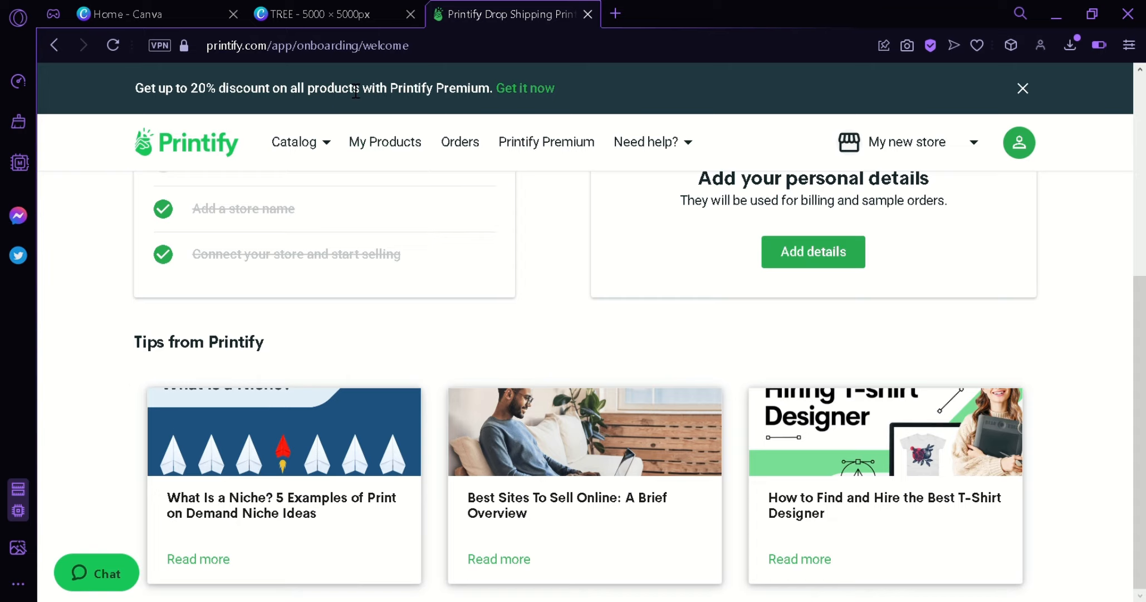
{"action": "left_click", "coordinate": [312, 144]}
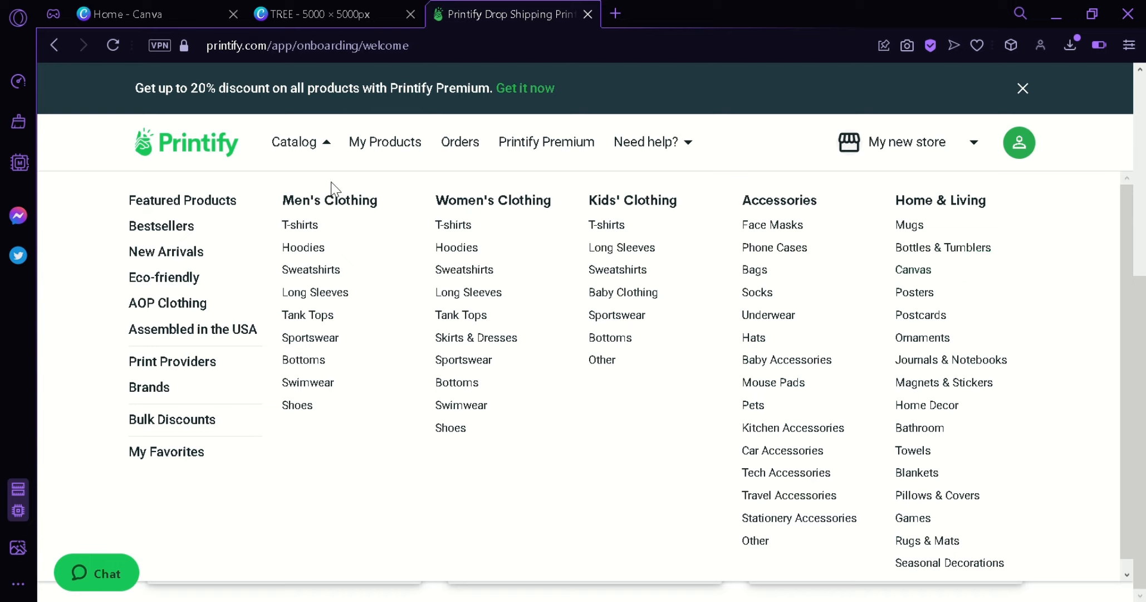
{"action": "left_click", "coordinate": [301, 226]}
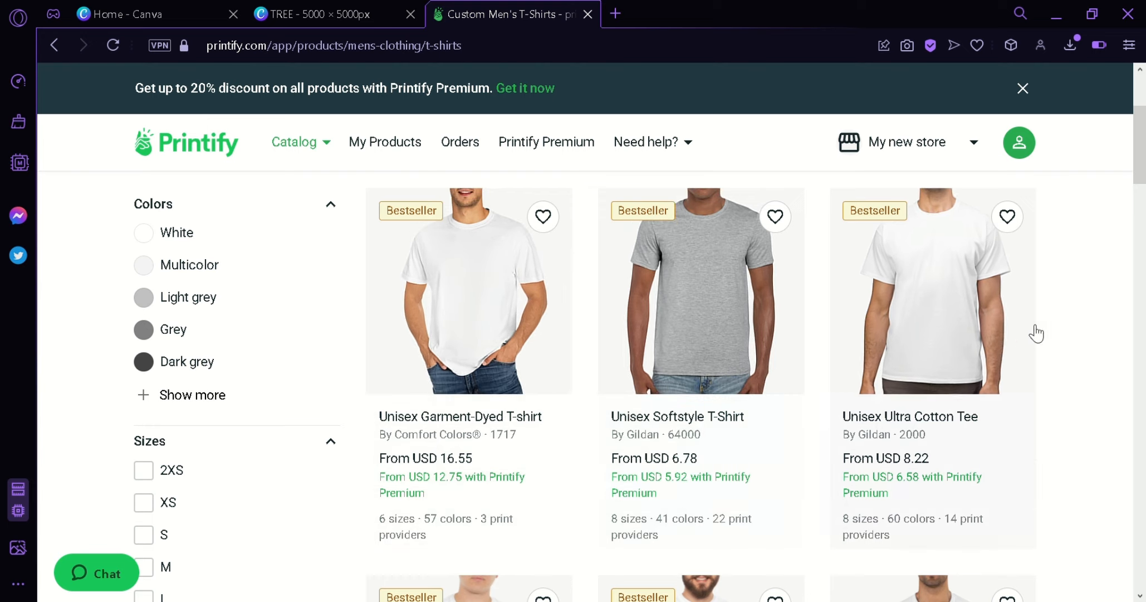
{"action": "left_click", "coordinate": [505, 307]}
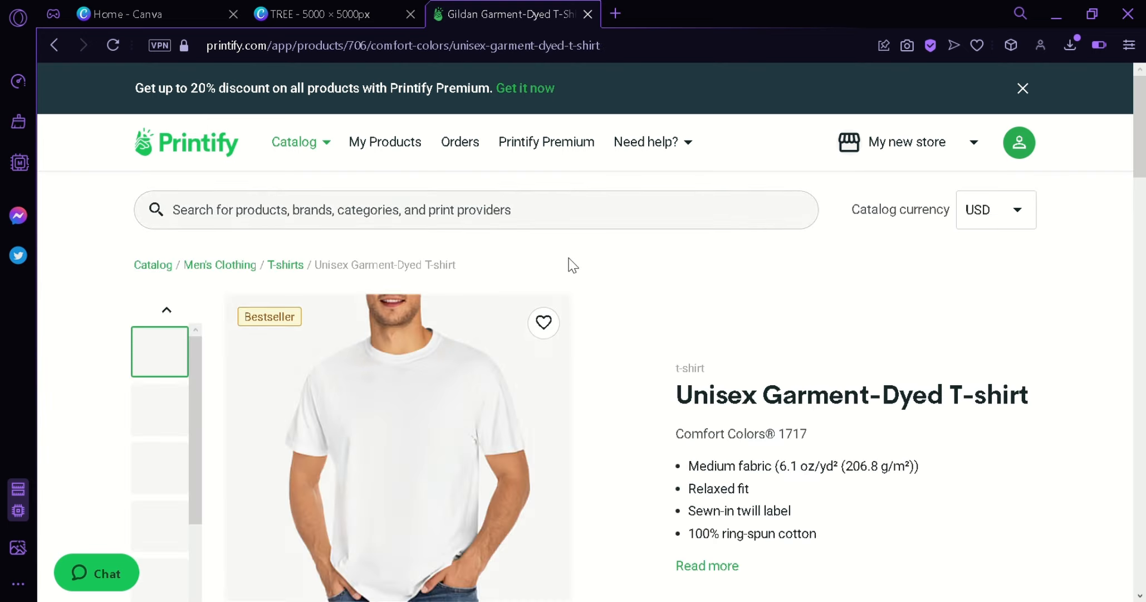
{"action": "scroll", "coordinate": [573, 265], "scroll_direction": "down", "scroll_amount": 7}
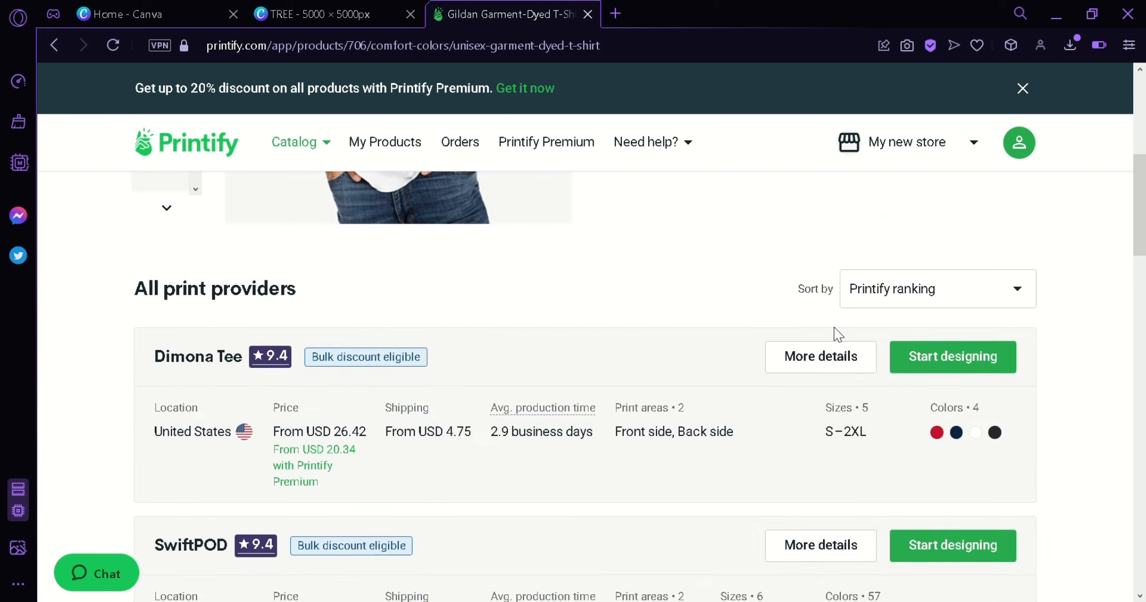
{"action": "left_click", "coordinate": [993, 370]}
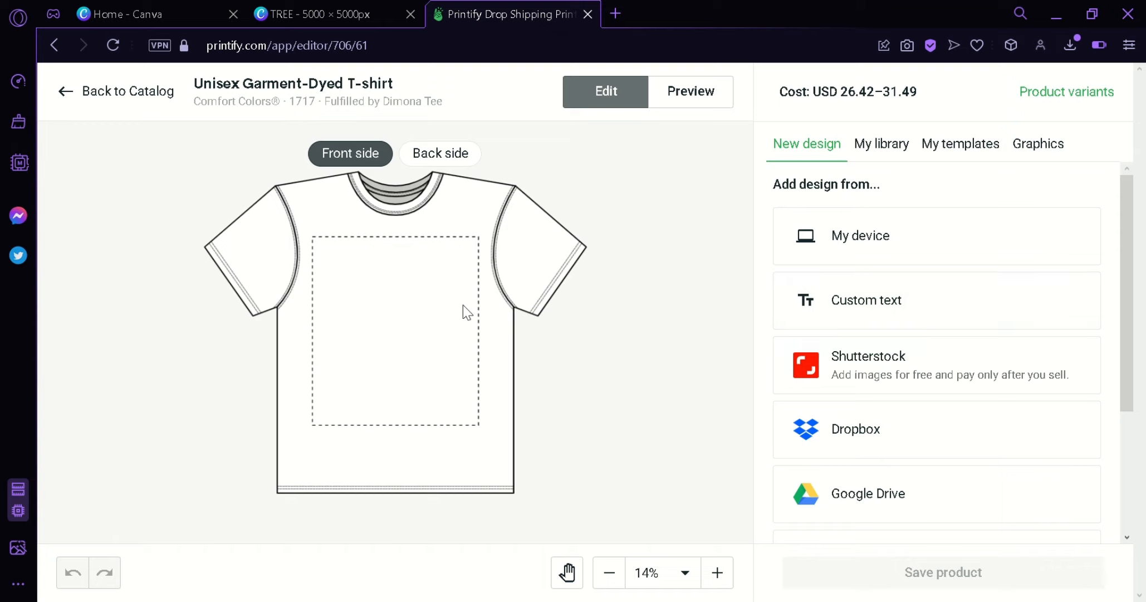
- Upload TREE.png from the device onto the T-shirt's front side
{"action": "left_click", "coordinate": [318, 14]}
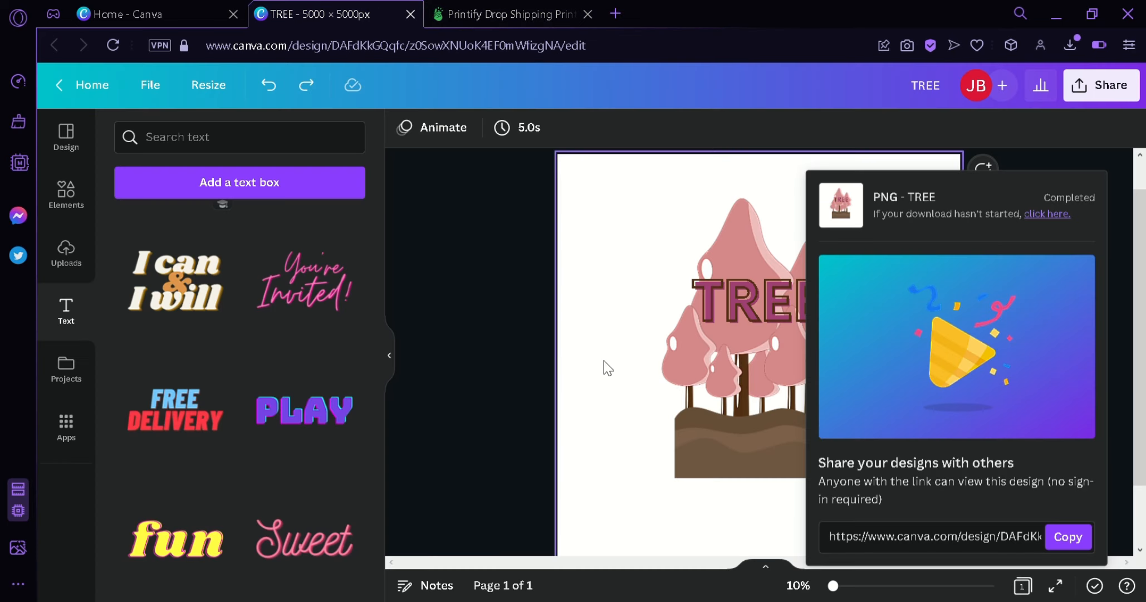
{"action": "left_click", "coordinate": [482, 16]}
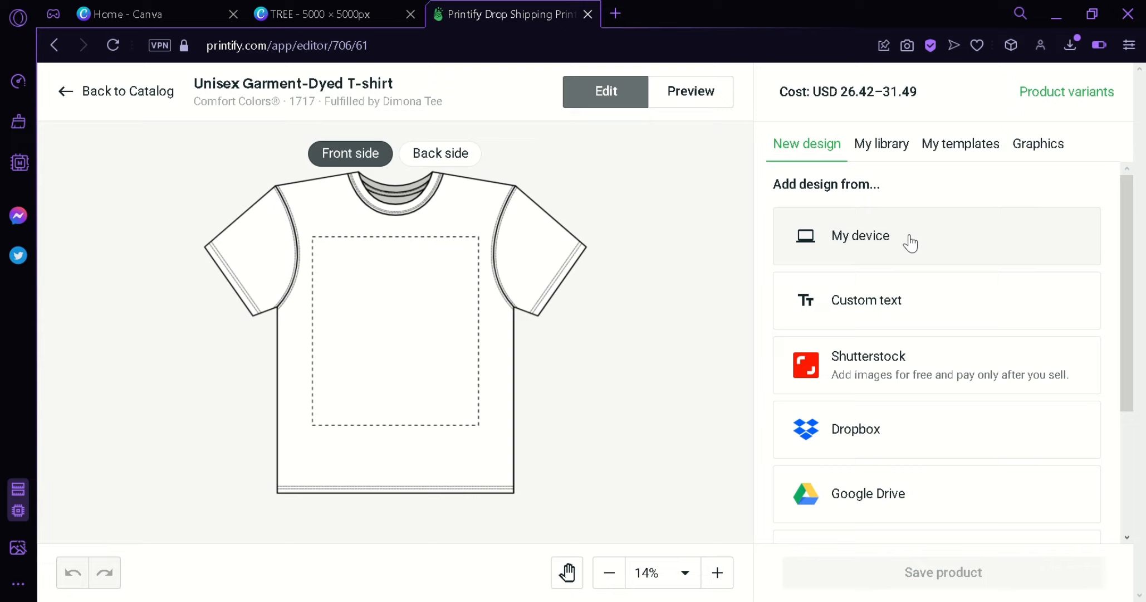
{"action": "left_click", "coordinate": [911, 244]}
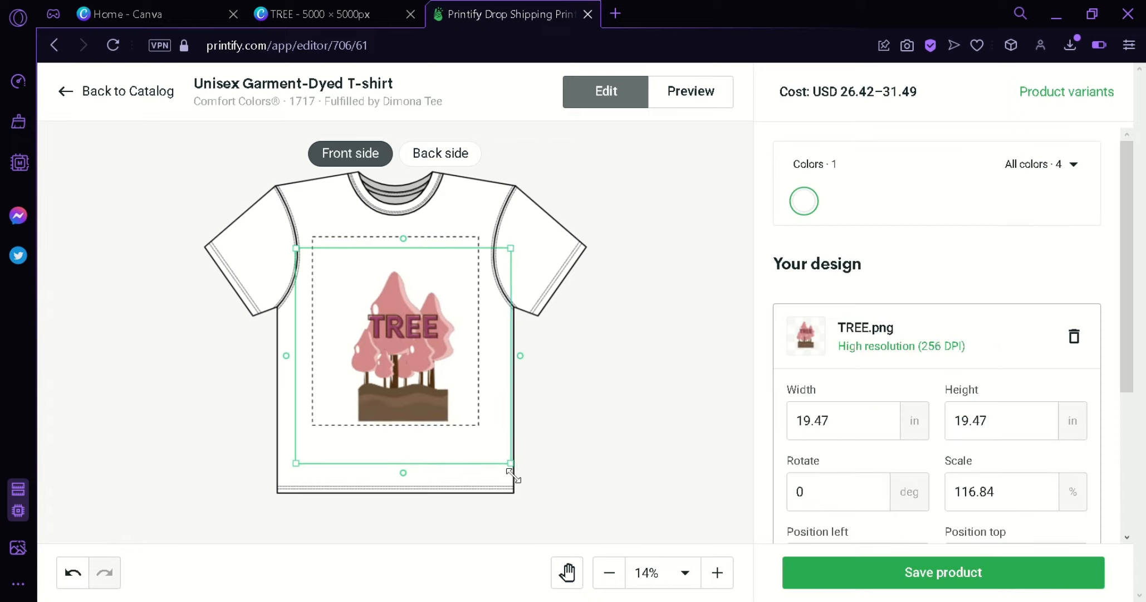
- Scale the TREE design to about 21.23 × 21.23 in and centre it horizontally, with the soil block at the print area's lower edge
{"action": "mouse_move", "coordinate": [508, 461]}
{"action": "left_mouse_down"}
{"action": "mouse_move", "coordinate": [443, 410]}
{"action": "mouse_move", "coordinate": [456, 404]}
{"action": "mouse_move", "coordinate": [505, 454]}
{"action": "left_mouse_up"}
{"action": "left_click_drag", "start_coordinate": [474, 426], "coordinate": [451, 397]}
{"action": "left_click", "coordinate": [484, 441]}
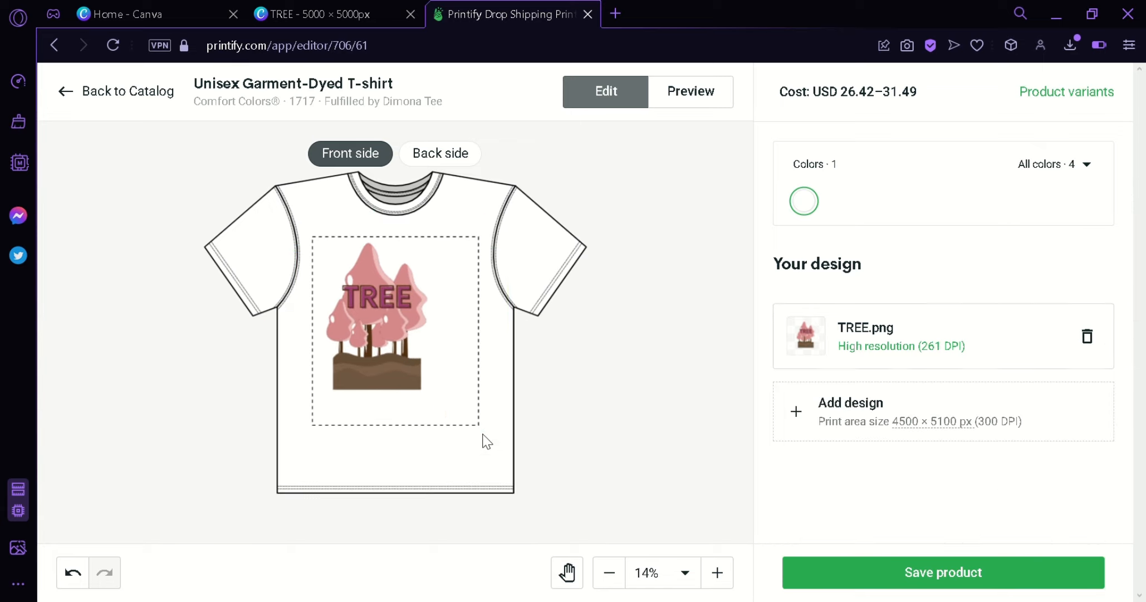
{"action": "left_click", "coordinate": [473, 405]}
{"action": "left_click", "coordinate": [486, 444]}
{"action": "left_click", "coordinate": [435, 392]}
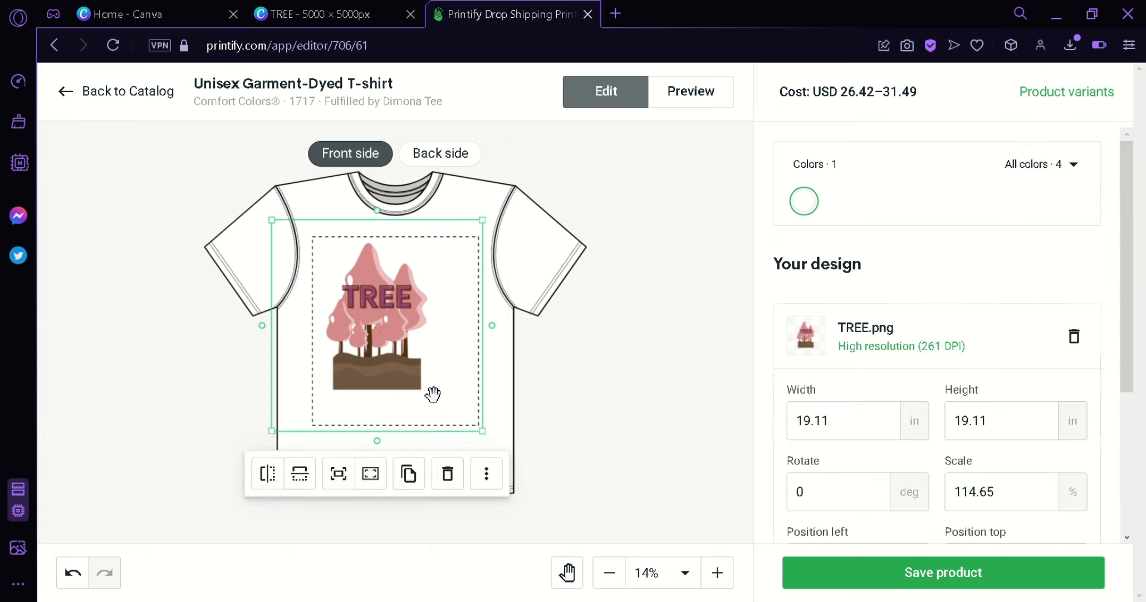
{"action": "left_click_drag", "start_coordinate": [500, 436], "coordinate": [524, 462]}
{"action": "left_click_drag", "start_coordinate": [446, 416], "coordinate": [433, 405]}
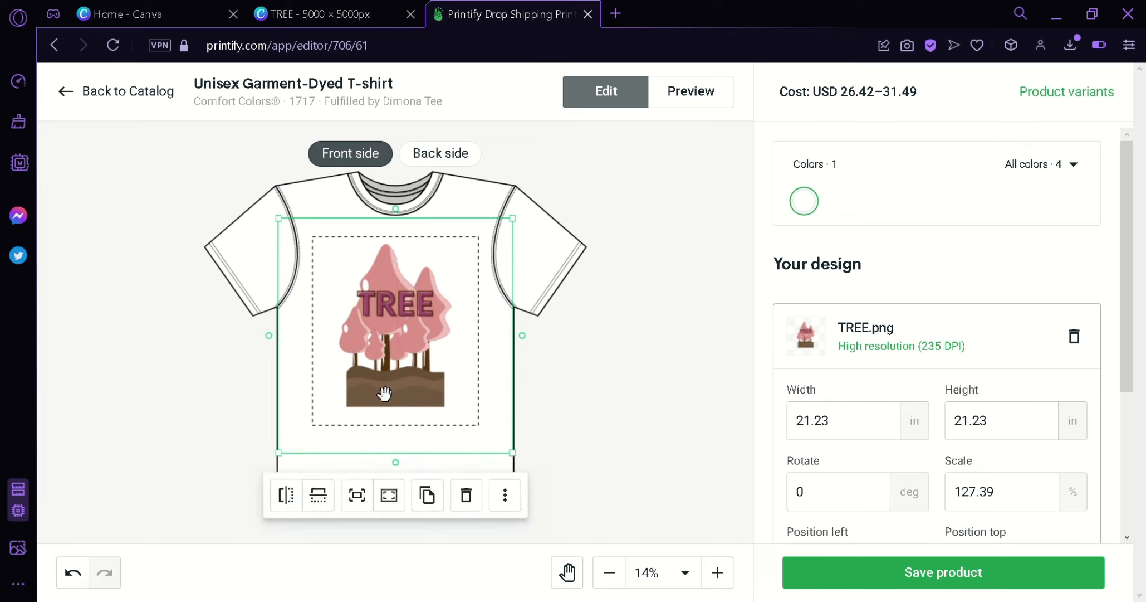
{"action": "mouse_move", "coordinate": [394, 365]}
{"action": "left_mouse_down"}
{"action": "mouse_move", "coordinate": [367, 383]}
{"action": "mouse_move", "coordinate": [394, 381]}
{"action": "left_mouse_up"}
- Save the product, then choose the Person 1 mockup as title image and inspect it enlarged
{"action": "scroll", "coordinate": [1005, 313], "scroll_direction": "down", "scroll_amount": 3}
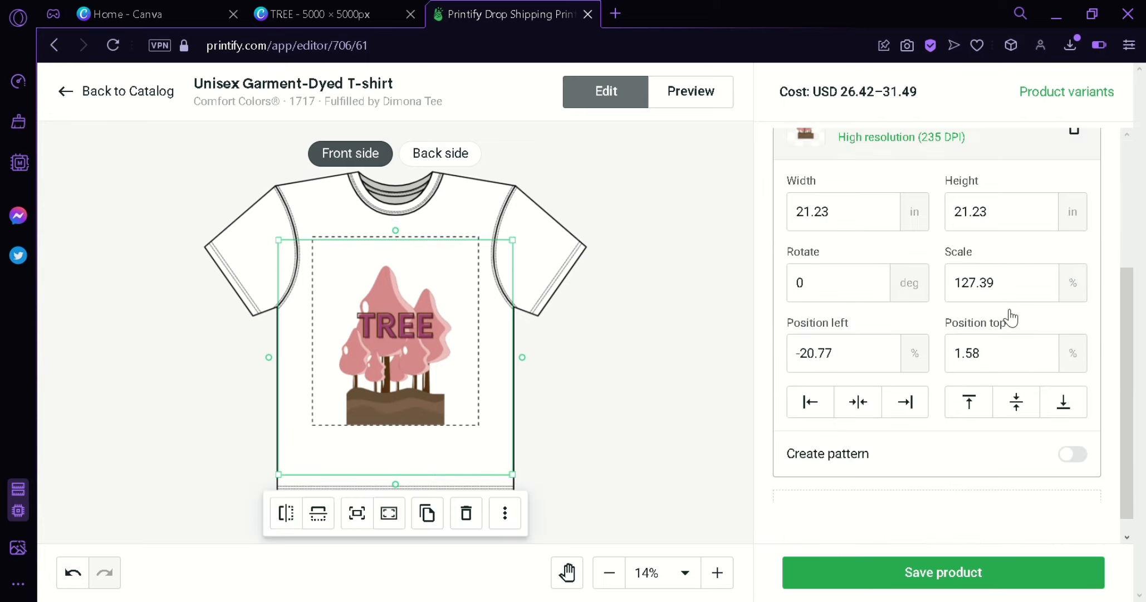
{"action": "left_click", "coordinate": [982, 585]}
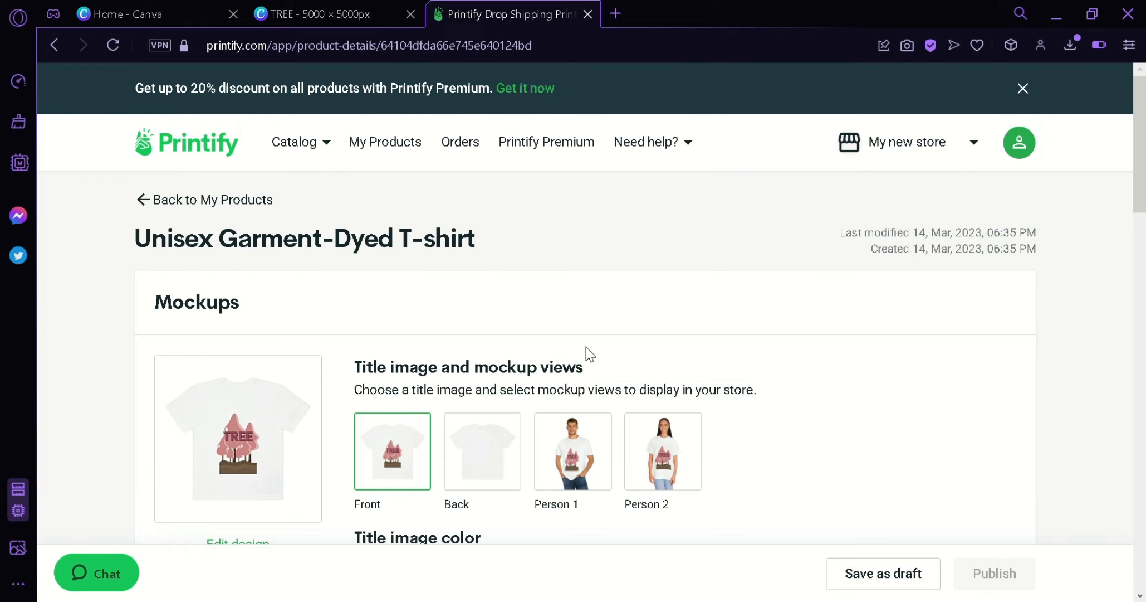
{"action": "left_click", "coordinate": [576, 456]}
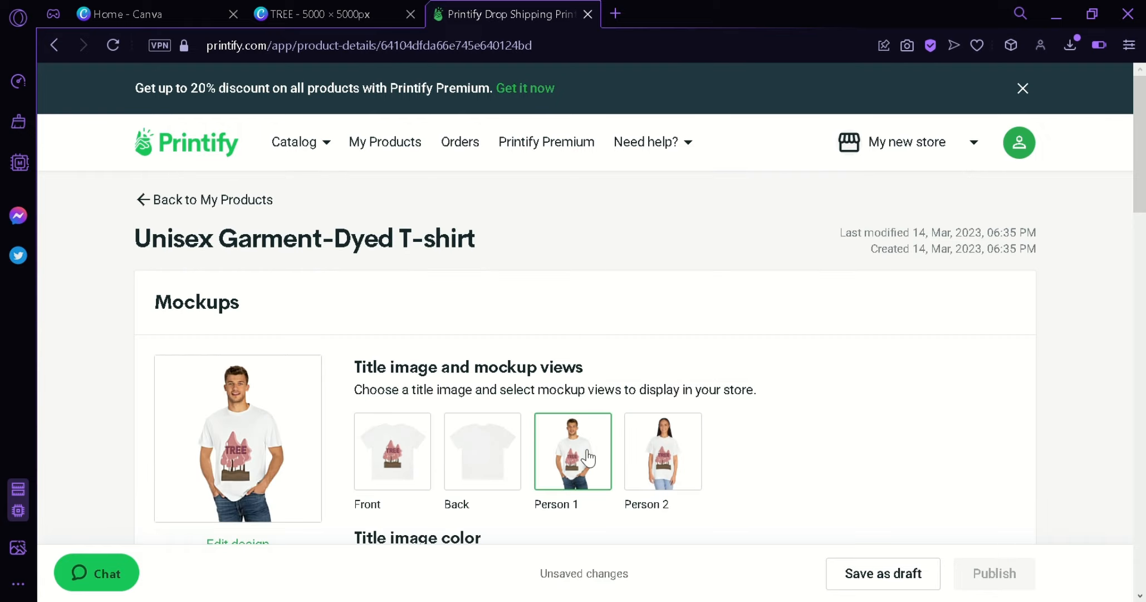
{"action": "left_click", "coordinate": [227, 450]}
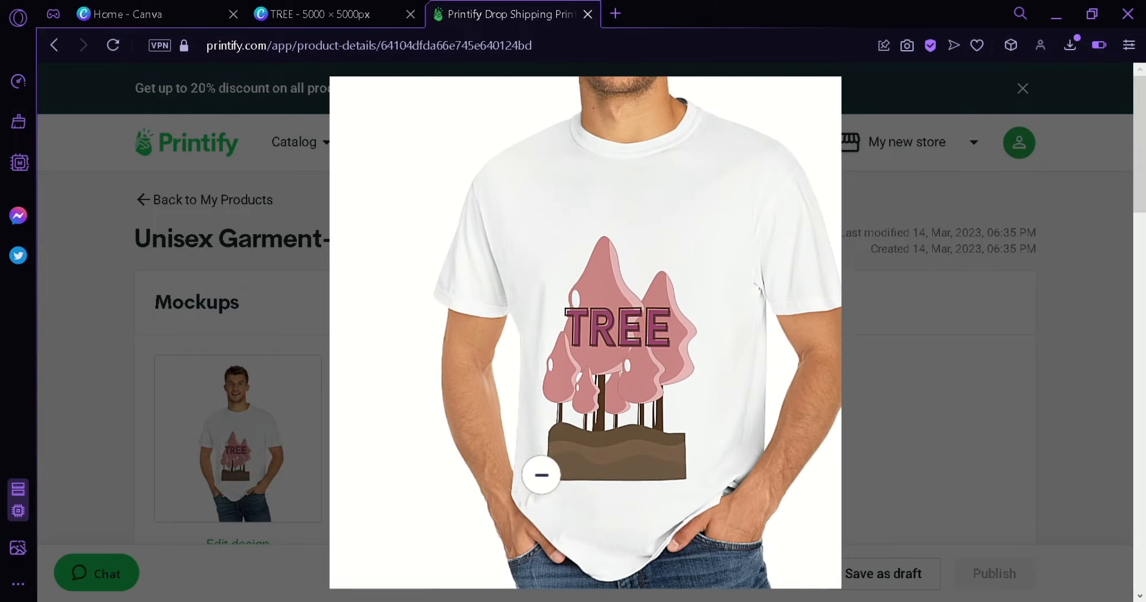
{"action": "left_click", "coordinate": [966, 321]}
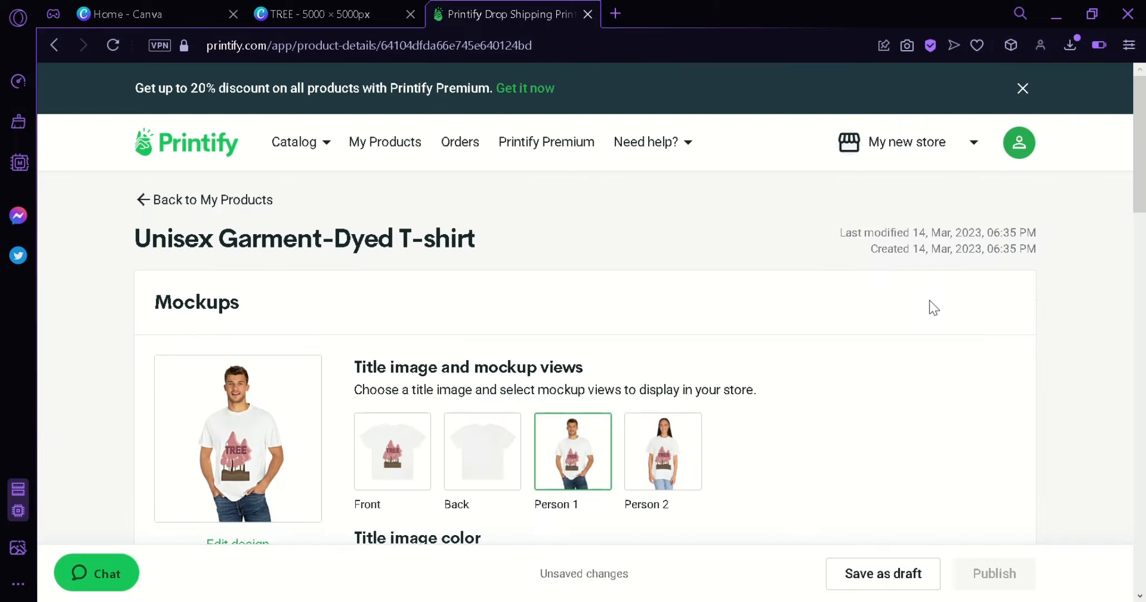
- Switch back to the TREE design in Canva and dismiss the completed download's sharing window
{"action": "left_click", "coordinate": [335, 14]}
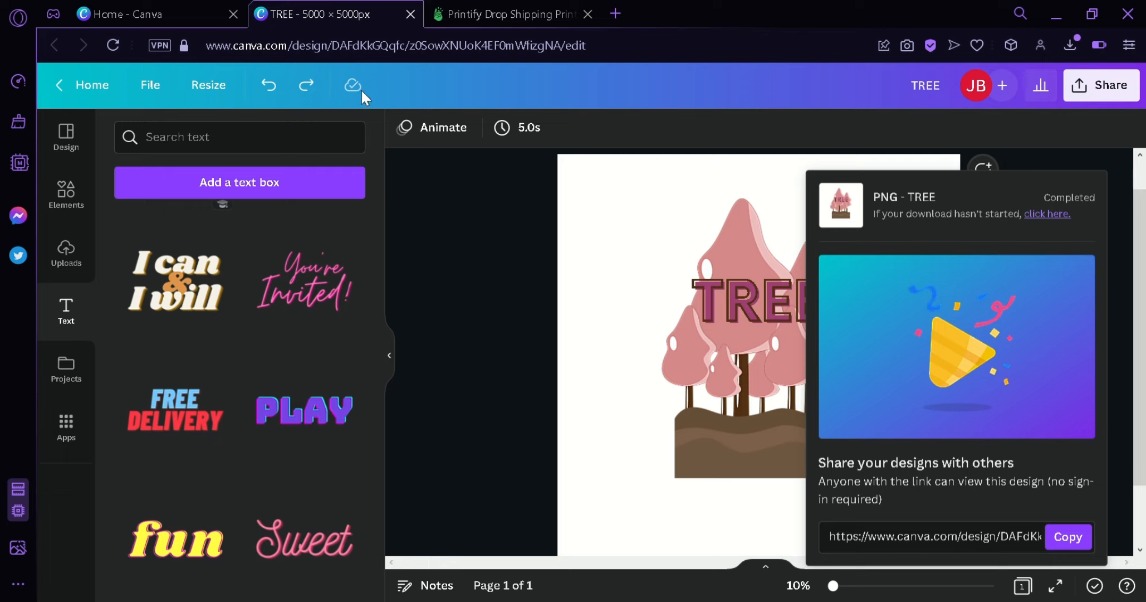
{"action": "left_click", "coordinate": [483, 320]}
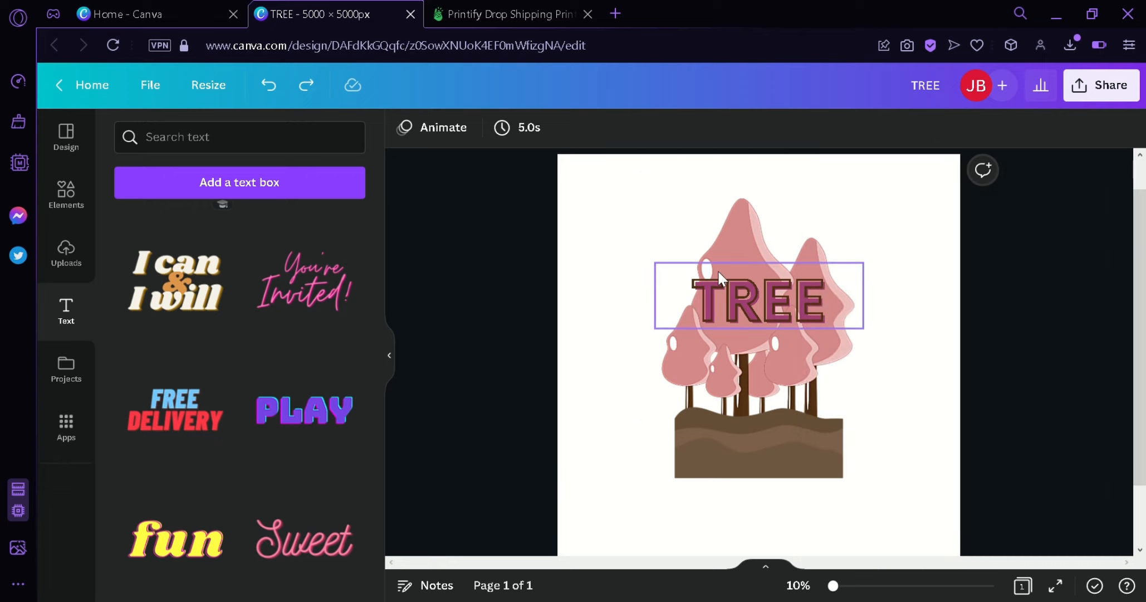